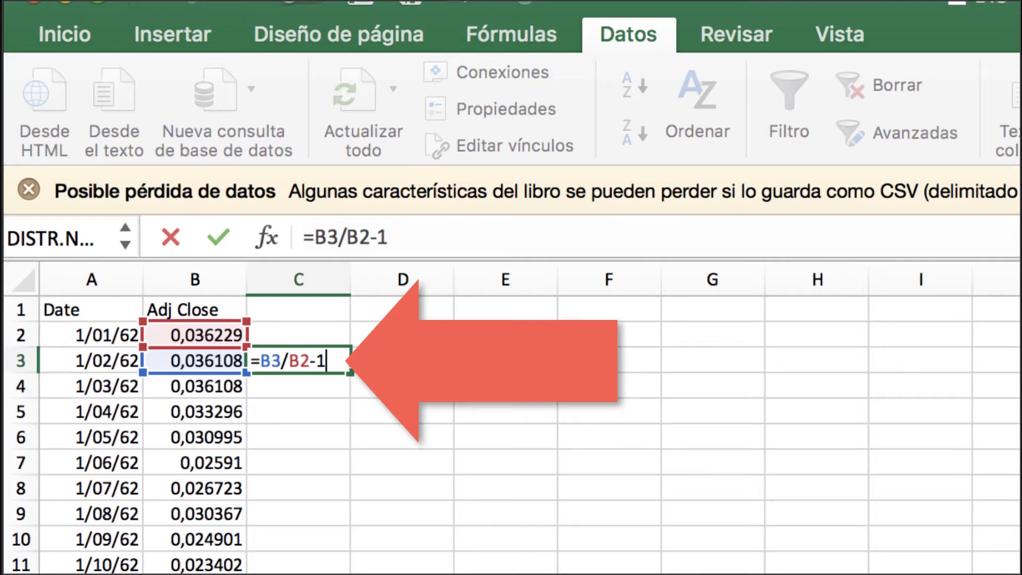
# - Enter the return formula =B3/B2-1 in C3 and fill it down column C for every date
pyautogui.press('Return')
pyautogui.press('Up')
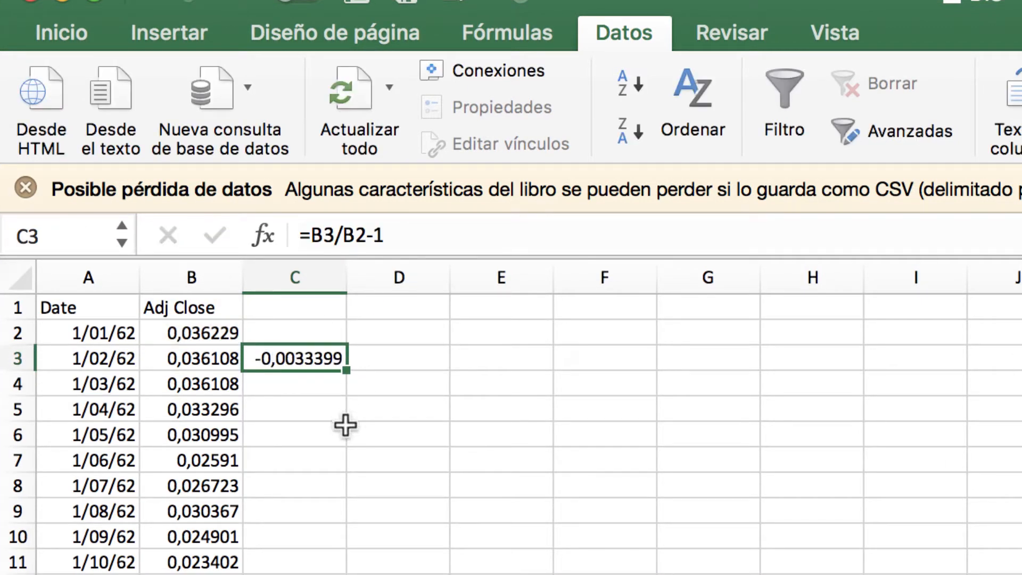
pyautogui.doubleClick(348, 369)
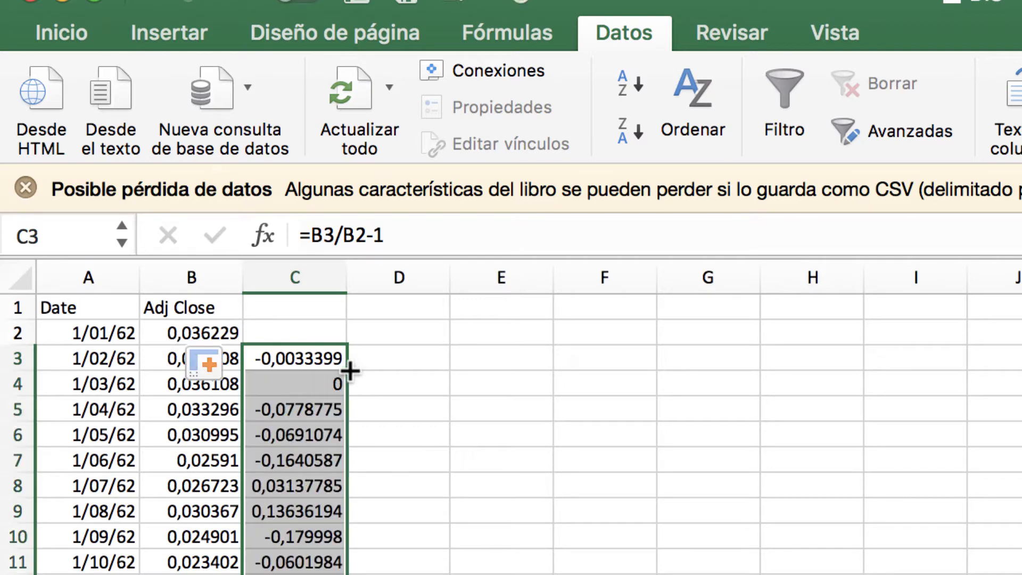
# - Insert a blank column before the returns and number the rows in it consecutively from 1, starting in C3
pyautogui.rightClick(280, 272)
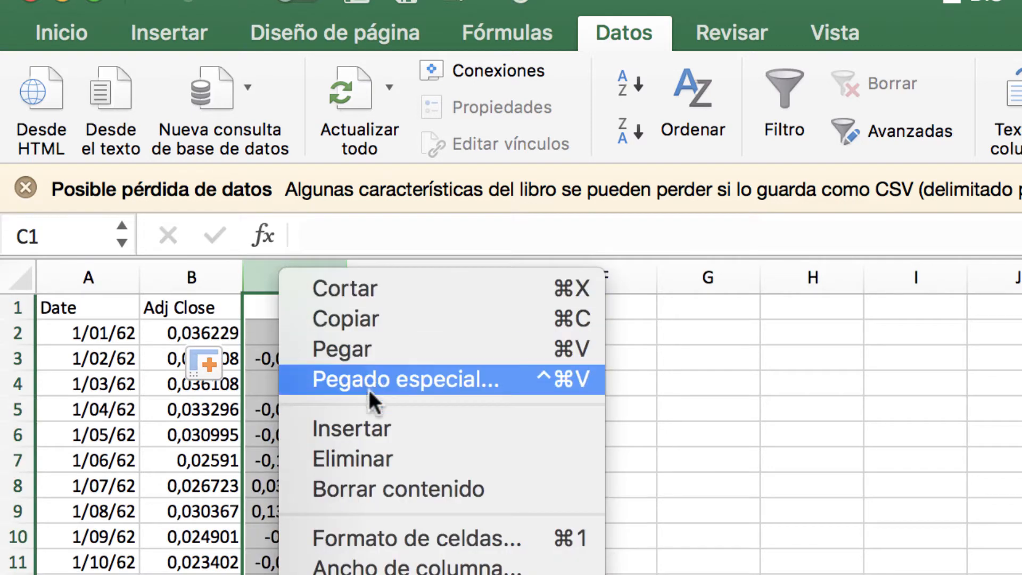
pyautogui.click(369, 429)
pyautogui.click(282, 357)
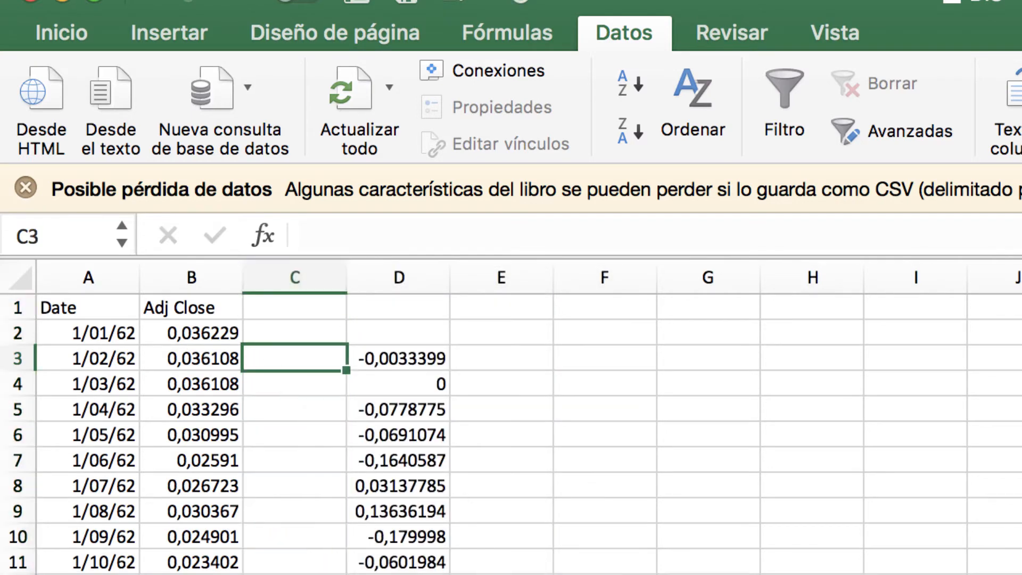
pyautogui.write('1')
pyautogui.press('Down')
pyautogui.write('2')
pyautogui.press('Up')
pyautogui.hotkey('shift', 'Down')
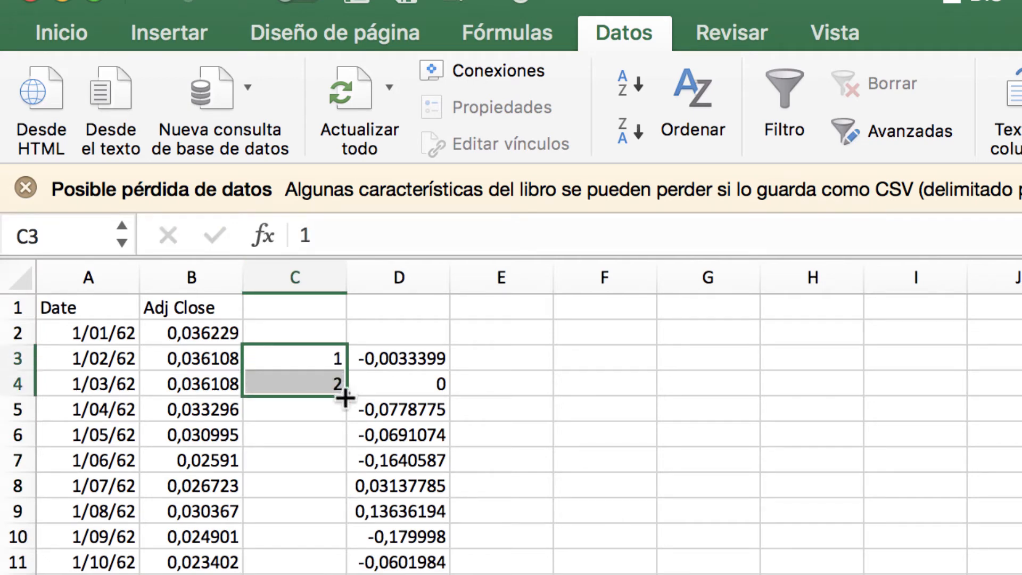
pyautogui.doubleClick(345, 397)
pyautogui.scroll(-20, 589, 506)
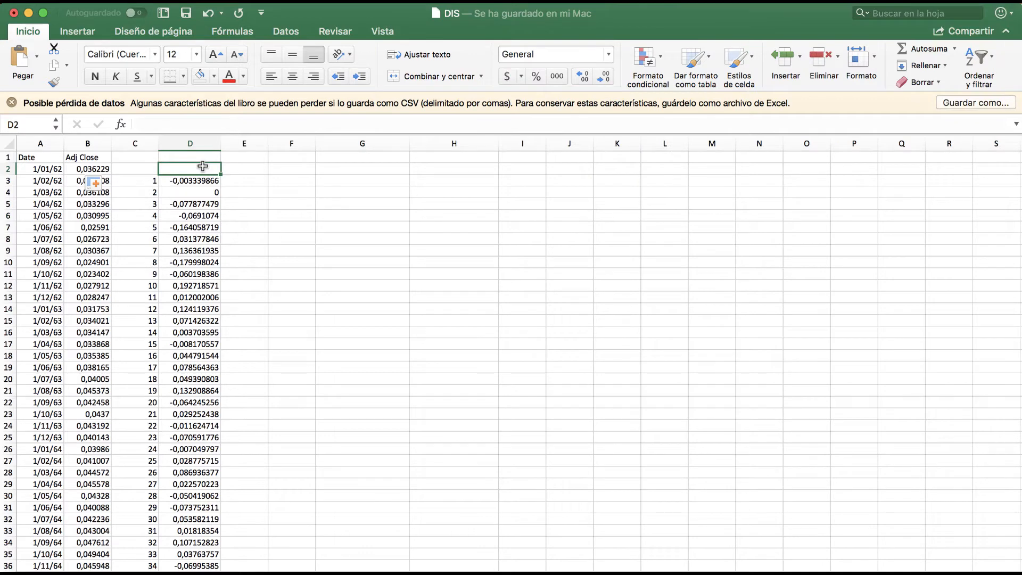
# - Enter the heading RENDIMIENTOS in D2 above the returns
pyautogui.write('REND')
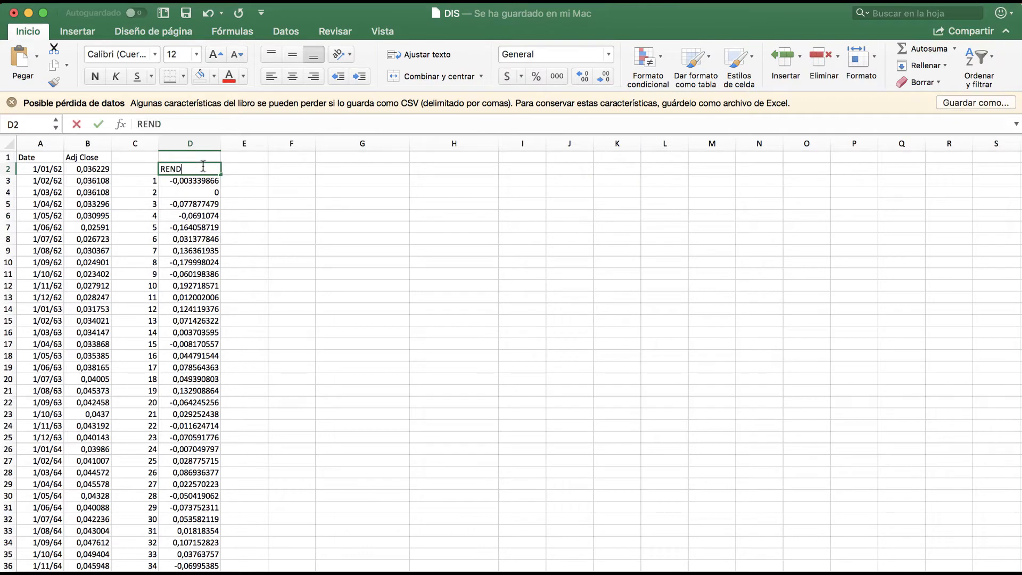
pyautogui.write('IMIENTOS')
pyautogui.press('Return')
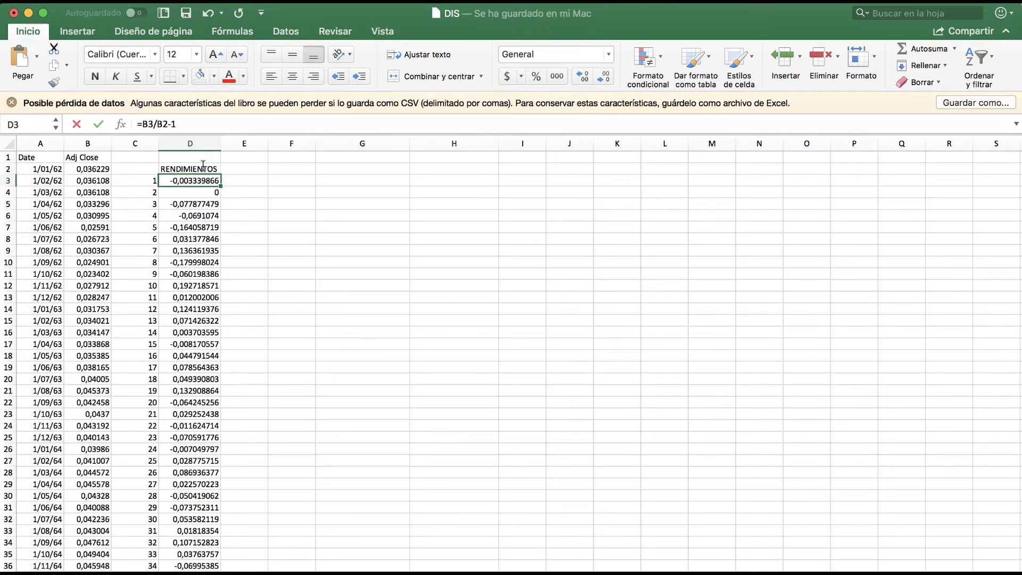
# - Format column D as percentages with two decimal places
pyautogui.click(199, 150)
pyautogui.click(535, 78)
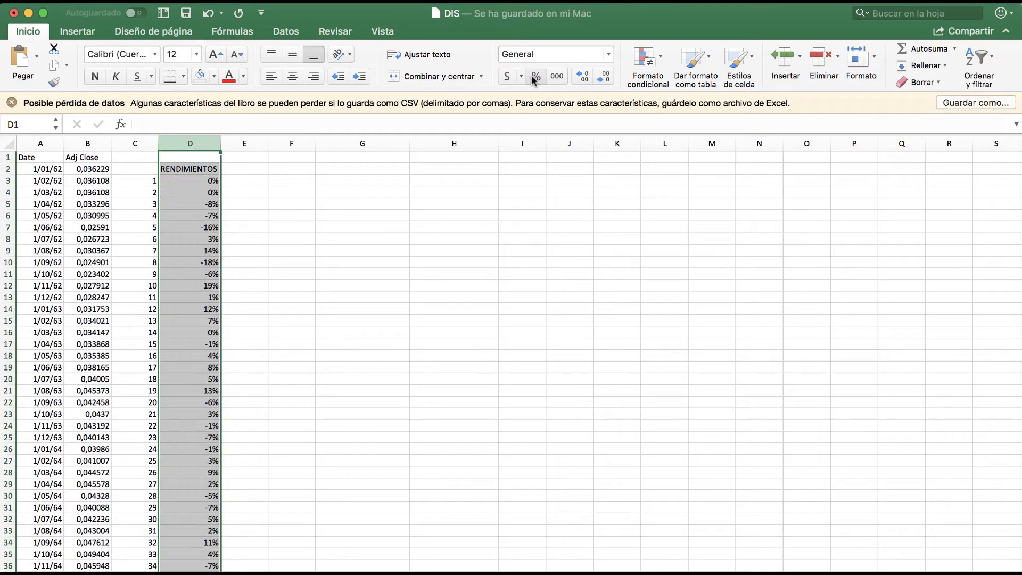
pyautogui.click(584, 75)
pyautogui.click(584, 75)
pyautogui.click(287, 185)
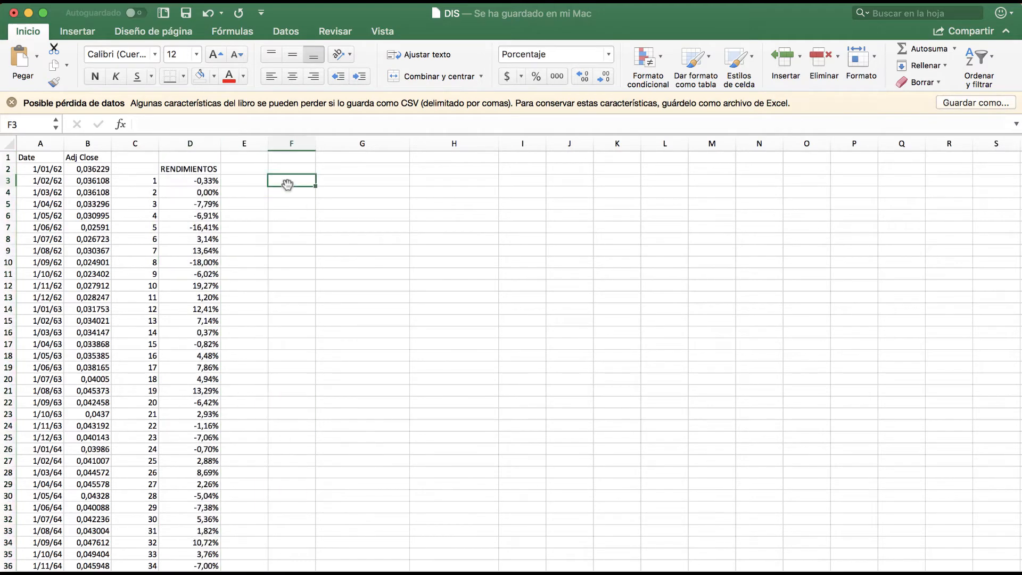
# - Define the returns range D3:D678 as a named range called DATOS
pyautogui.moveTo(190, 180); pyautogui.dragTo(183, 531)
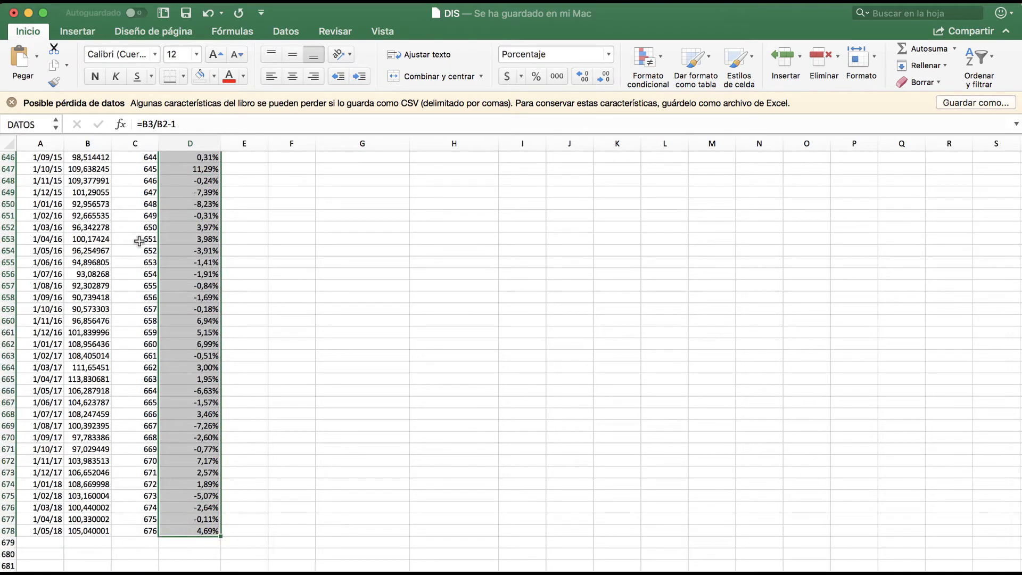
pyautogui.click(41, 124)
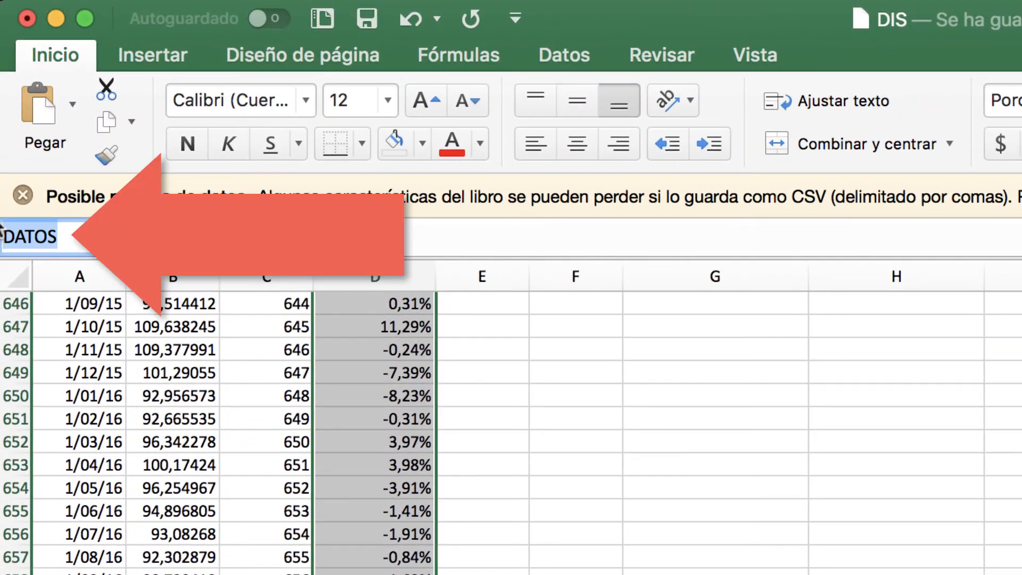
pyautogui.write('DATOS')
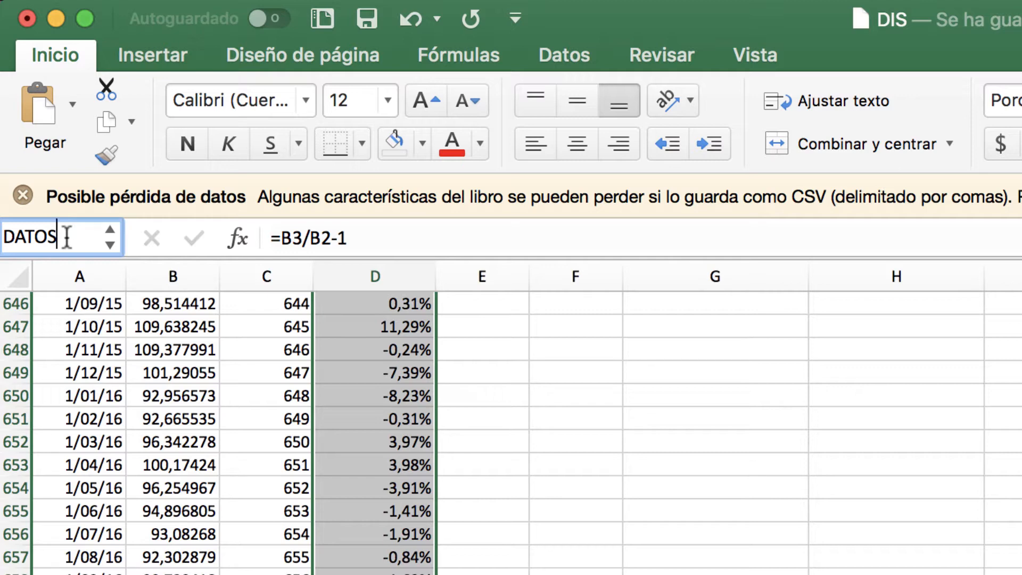
pyautogui.press('Return')
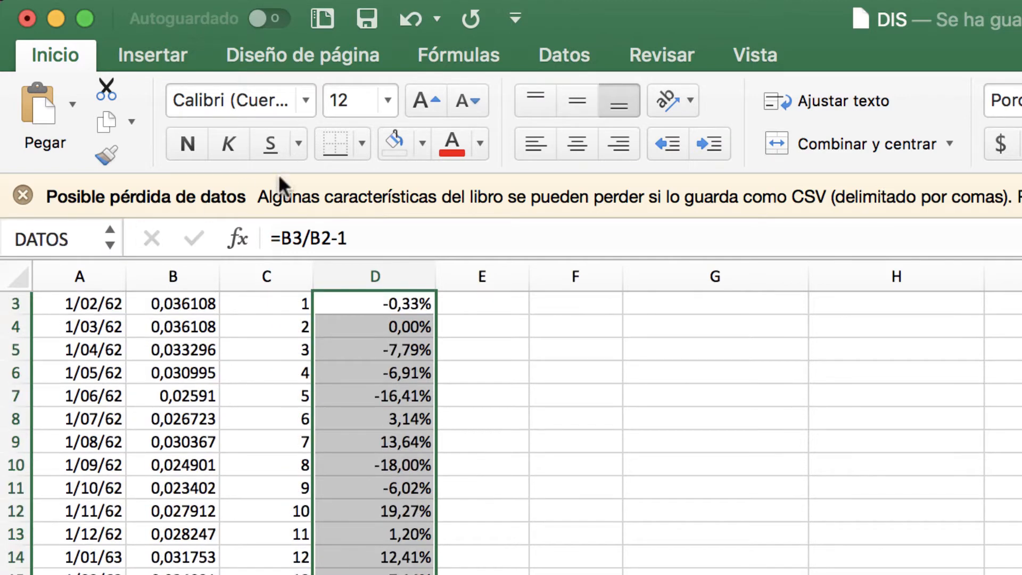
# - Calculate the highest return in F3 with =MAX(DATOS) and label it MAXIMO in E3
pyautogui.scroll(1, 519, 295)
pyautogui.scroll(-1, 519, 294)
pyautogui.click(588, 357)
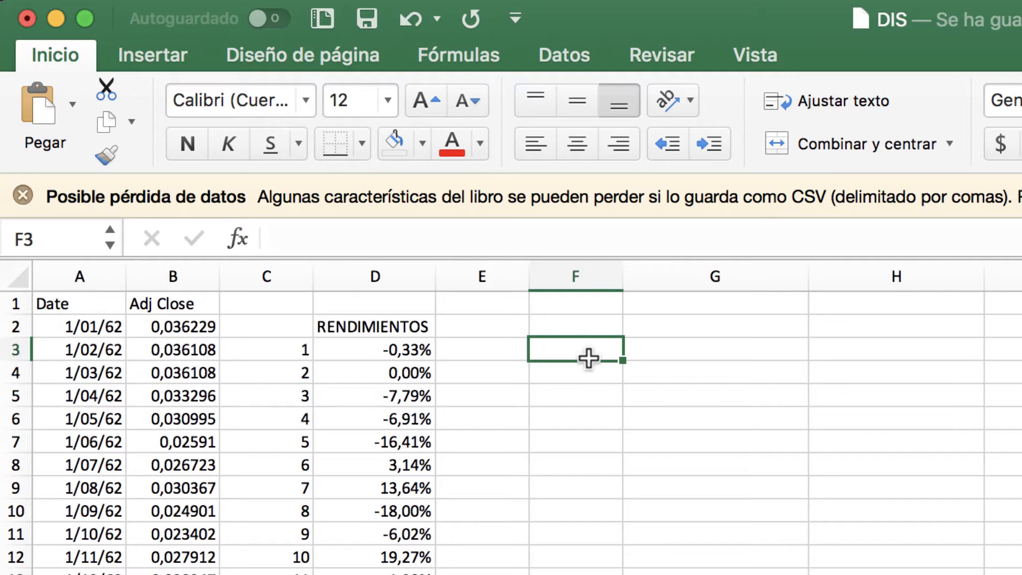
pyautogui.write('=MAX')
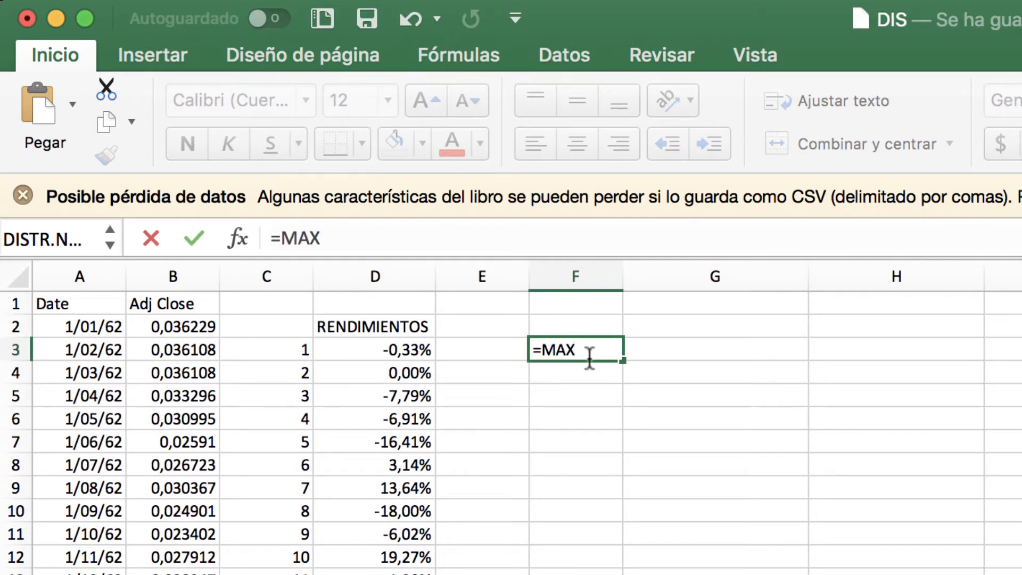
pyautogui.write('(DAT')
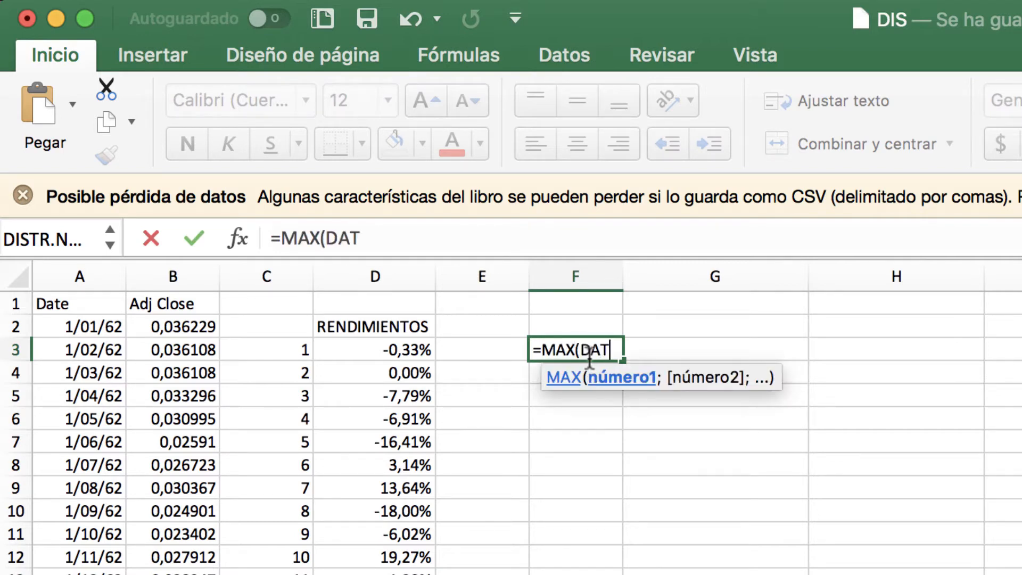
pyautogui.write('OS)')
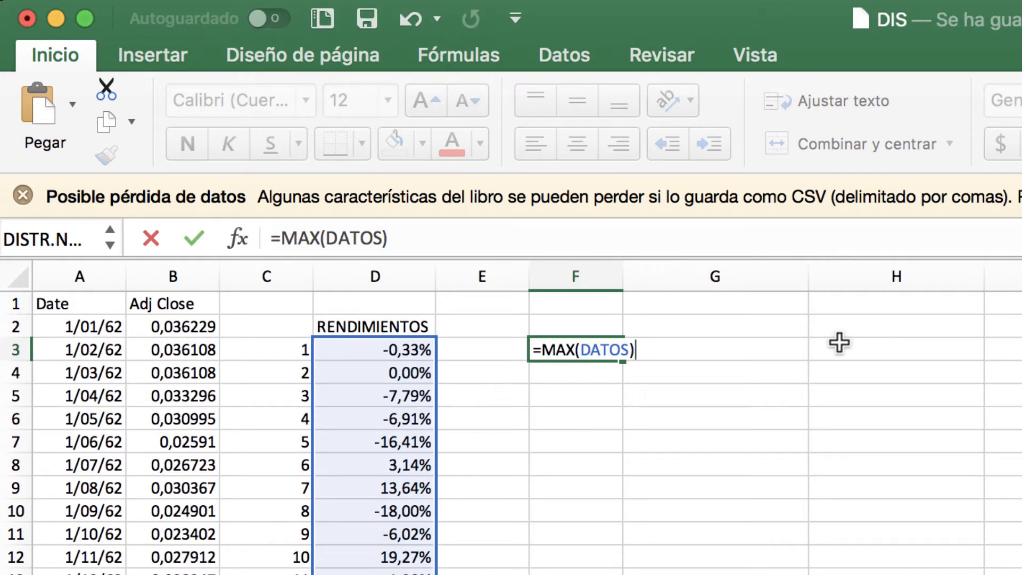
pyautogui.press('Return')
pyautogui.press('Up')
pyautogui.press('Left')
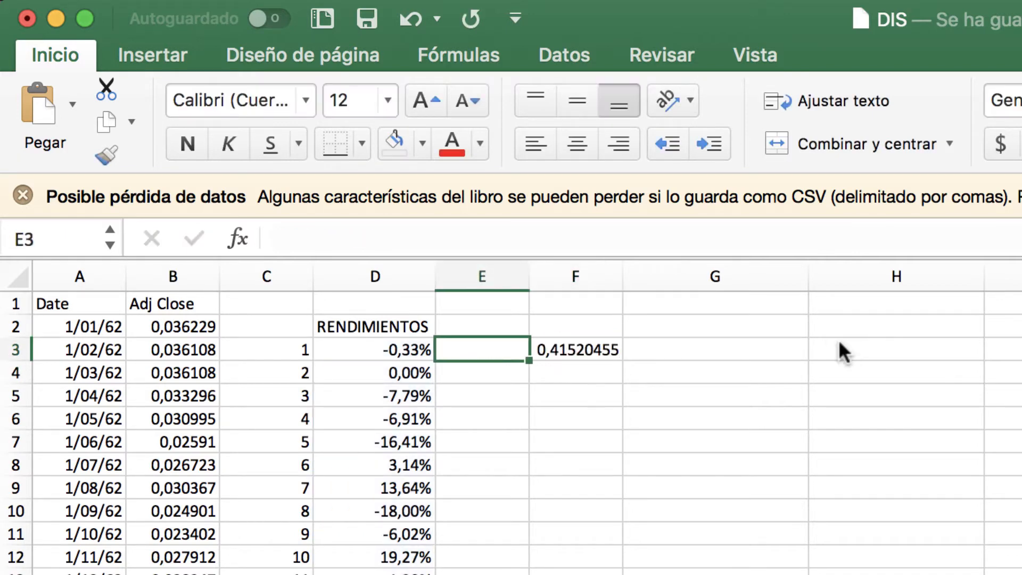
pyautogui.write('MAXIMO')
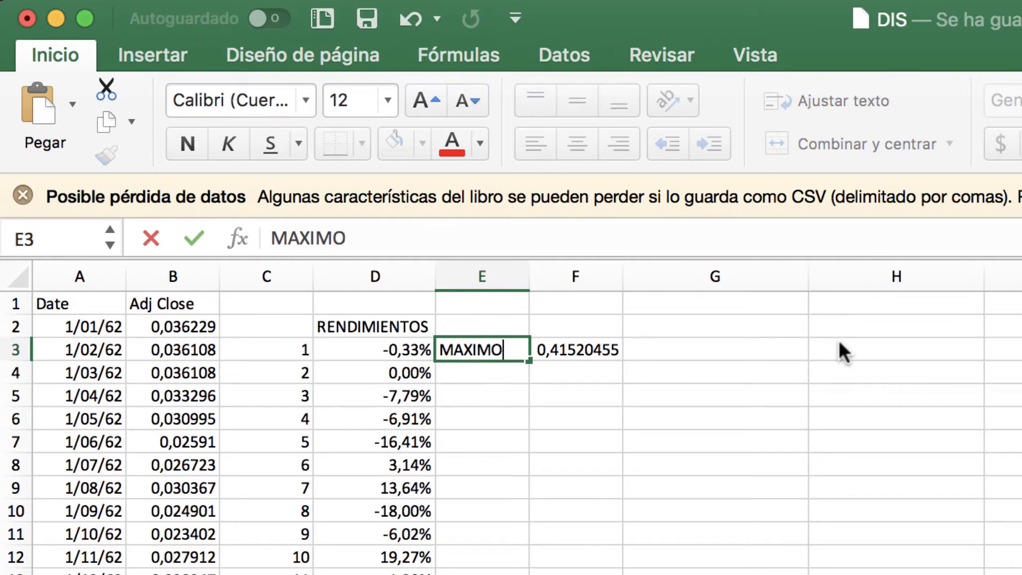
pyautogui.press('Return')
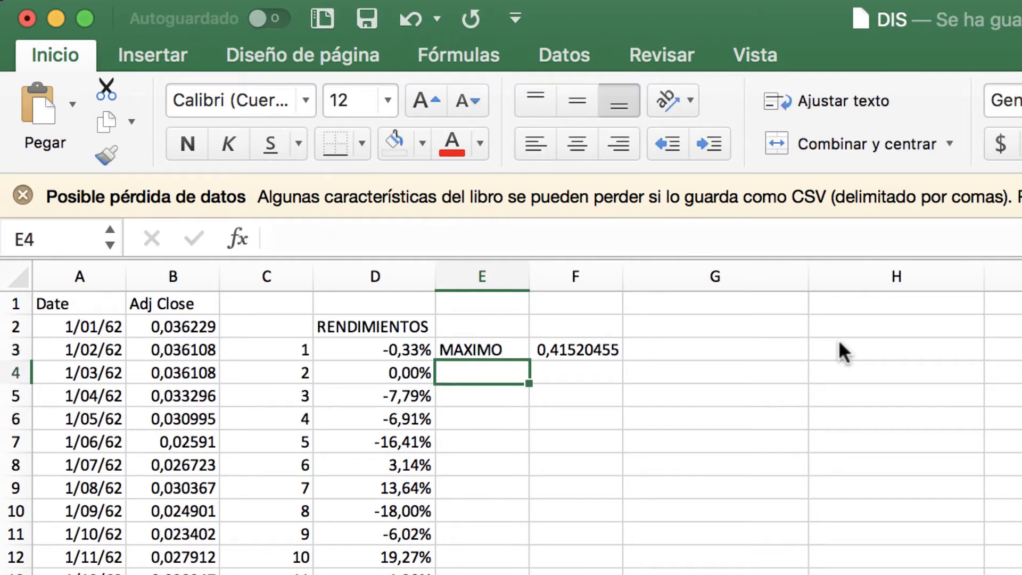
# - Label E4 MINIMO and calculate the lowest return in F4 with =MIN(DATOS)
pyautogui.write('MINIMO')
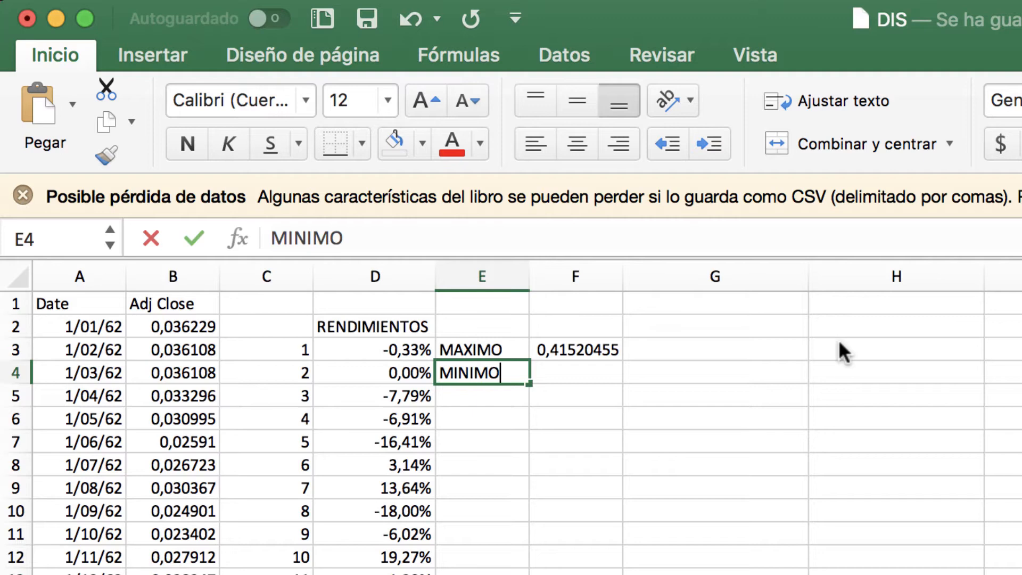
pyautogui.press('Tab')
pyautogui.write('=MIN')
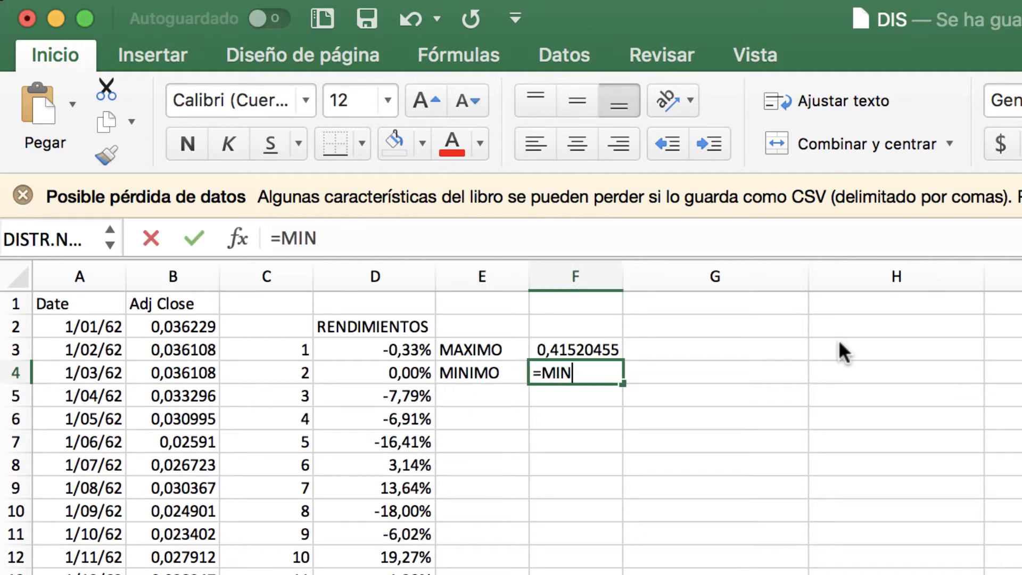
pyautogui.write('(DATOS')
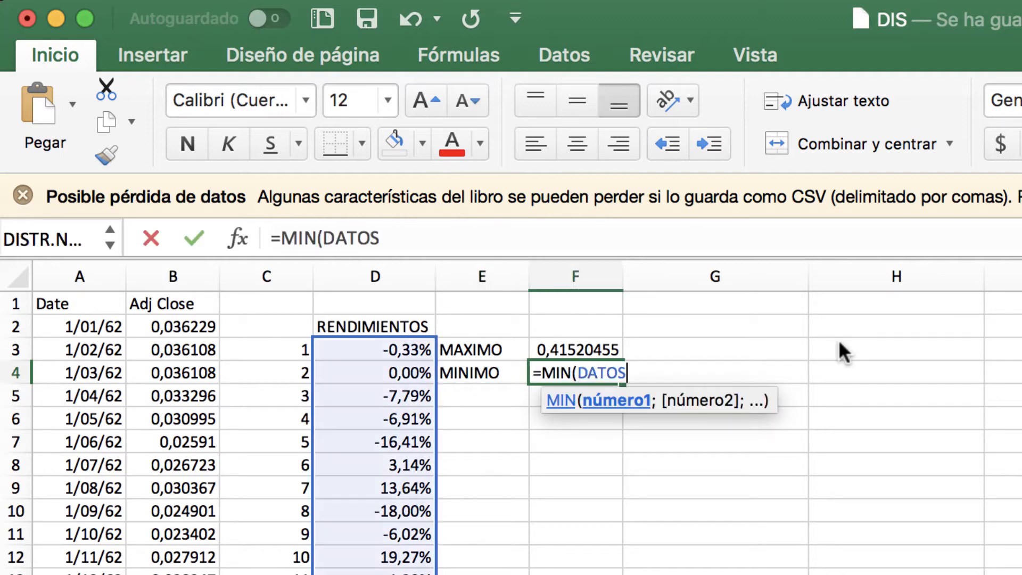
pyautogui.write(')')
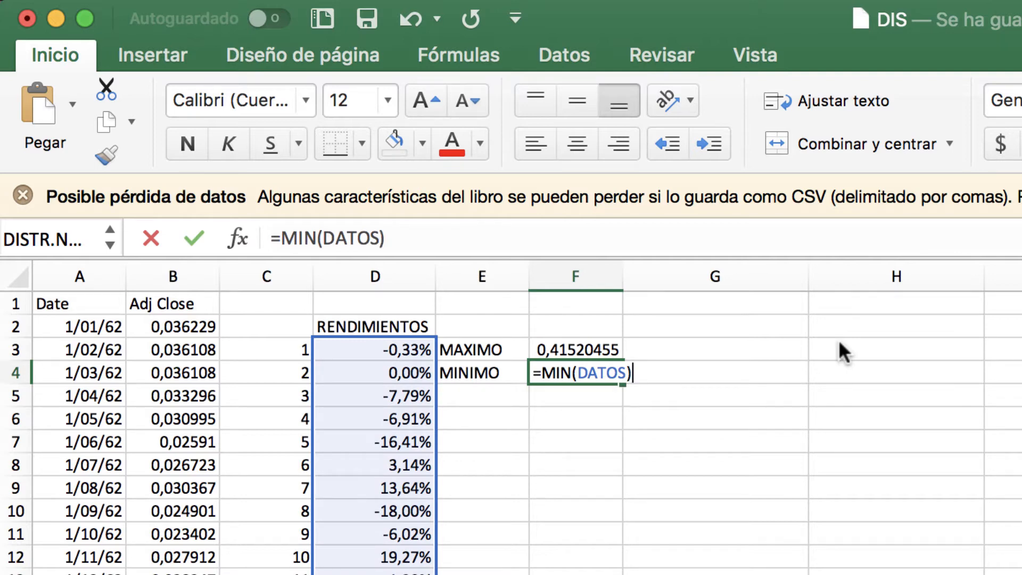
pyautogui.press('Return')
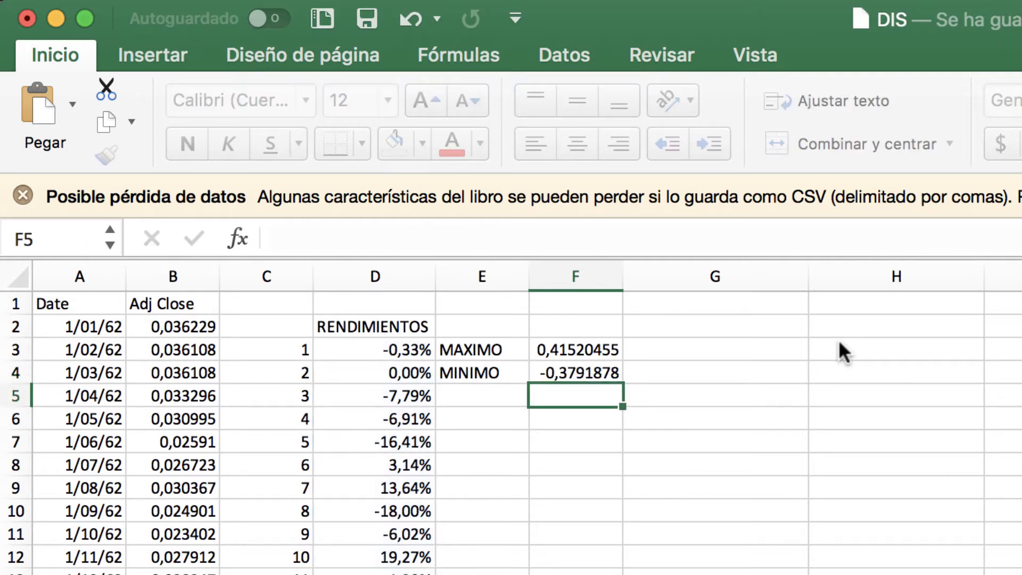
pyautogui.press('Up')
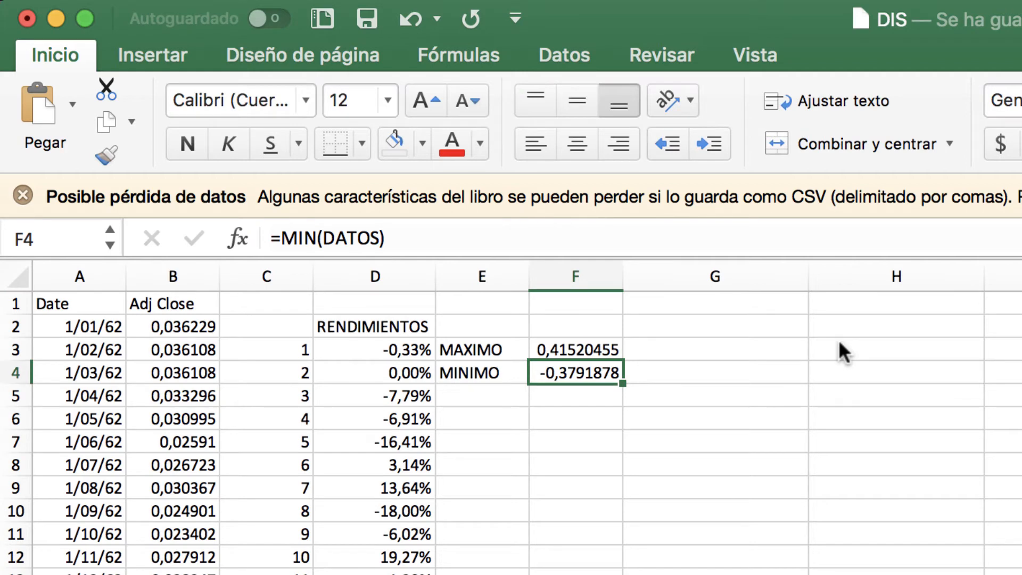
# - Calculate the difference between the maximum and minimum returns in F6 with =F3-F4
pyautogui.press('Down')
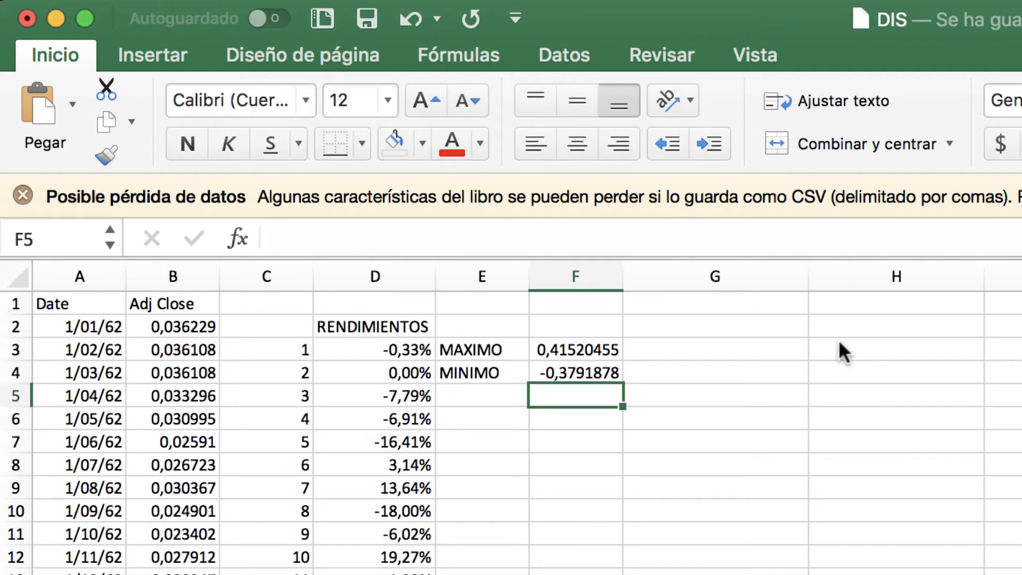
pyautogui.press('Down')
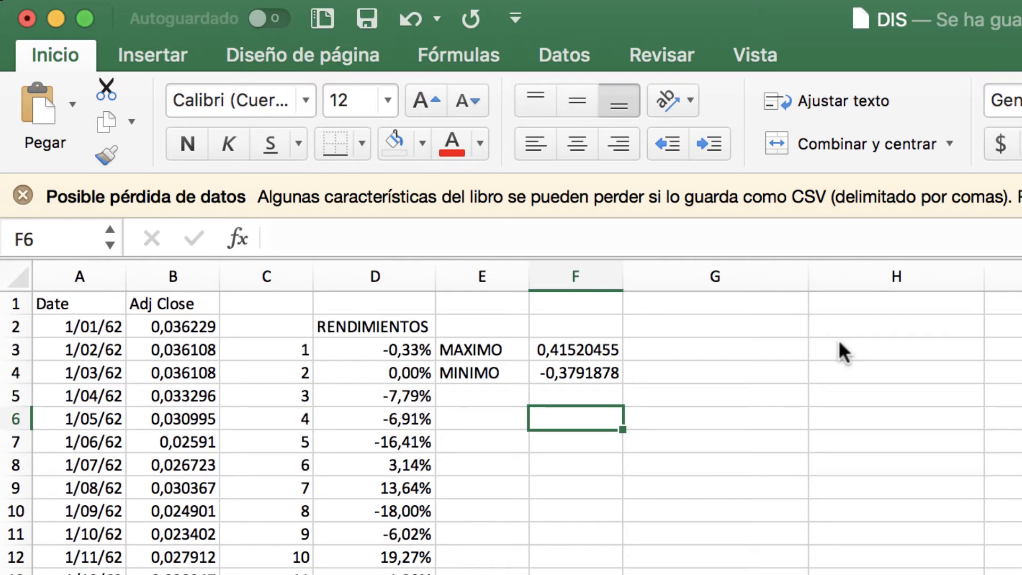
pyautogui.write('=')
pyautogui.press('Up')
pyautogui.press('Up')
pyautogui.press('Up')
pyautogui.write('-')
pyautogui.press('Up')
pyautogui.press('Up')
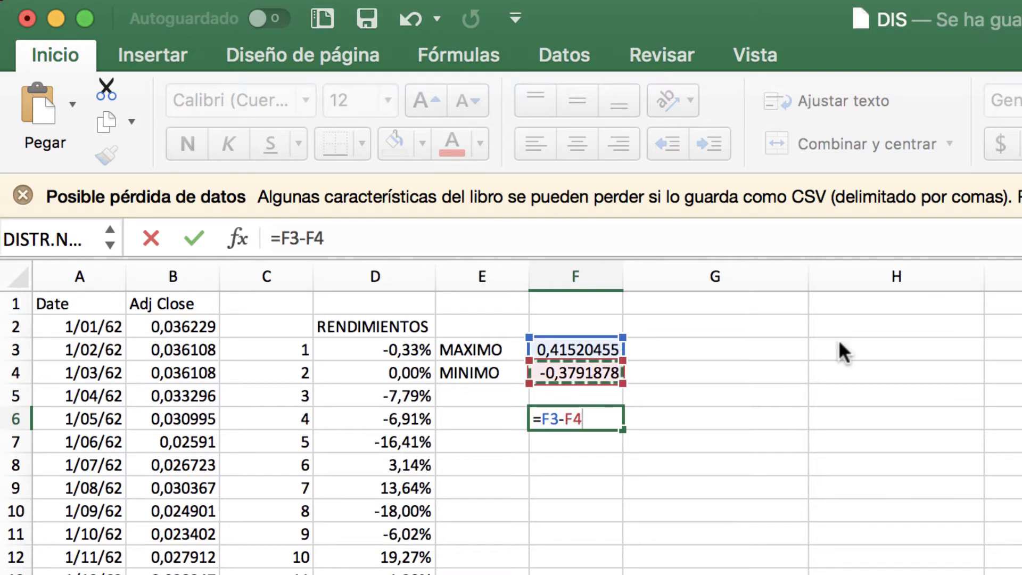
pyautogui.press('Return')
pyautogui.press('Up')
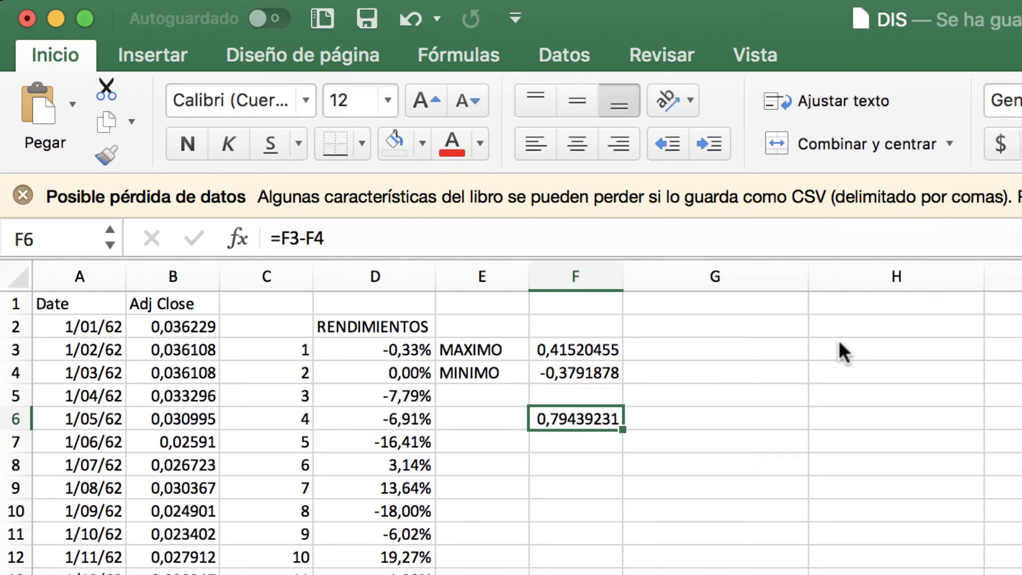
# - Label E7 "# DE GRUPOS" and enter 10 as the number of groups in F7
pyautogui.press('Down')
pyautogui.press('Left')
pyautogui.press('F2')
pyautogui.write('# ')
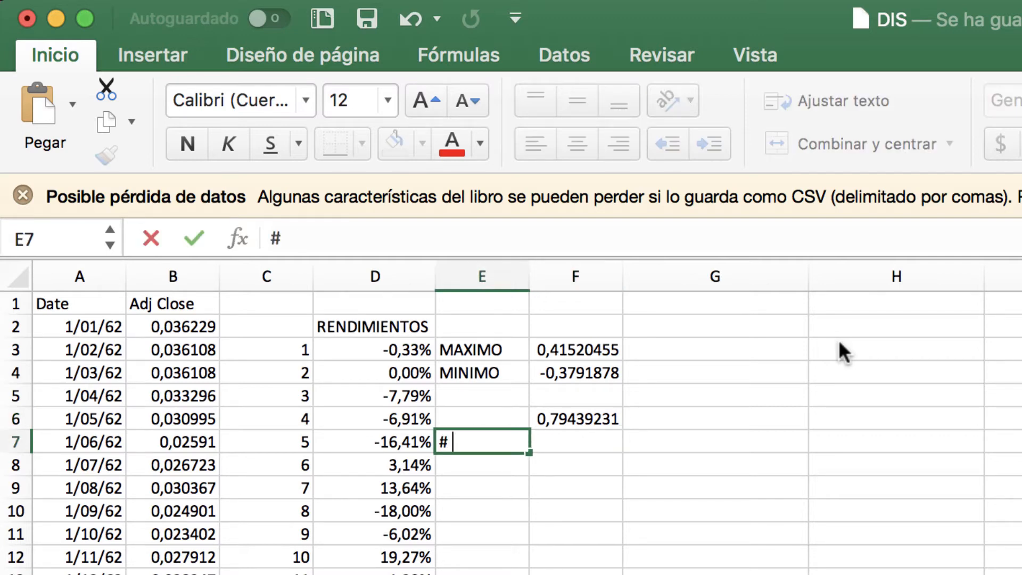
pyautogui.write('DE GRUPOS')
pyautogui.press('Tab')
pyautogui.write('10')
pyautogui.press('Return')
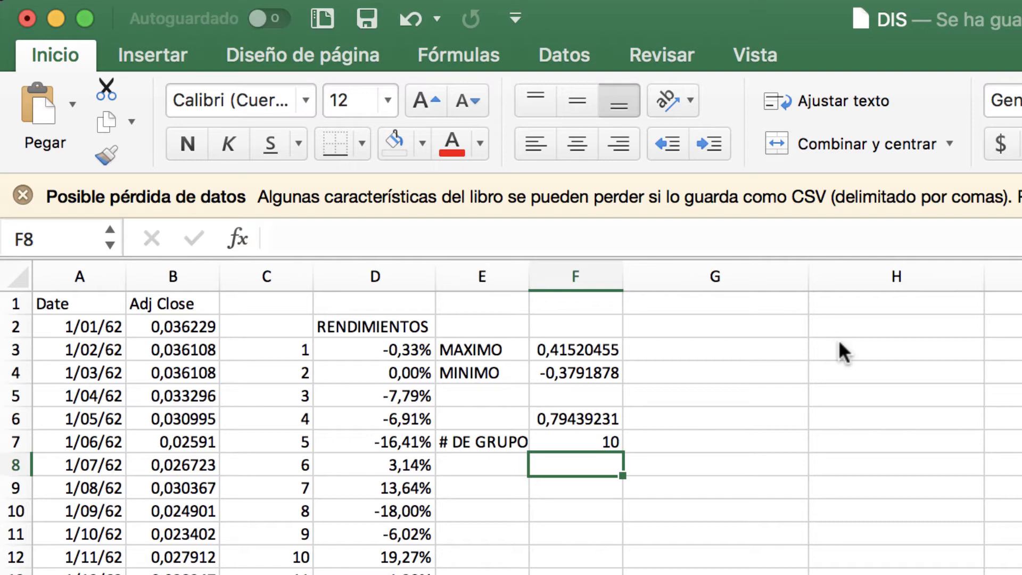
# - Calculate the group width in F8 with =F6/F7 and format it as a percentage with two decimals
pyautogui.write('=')
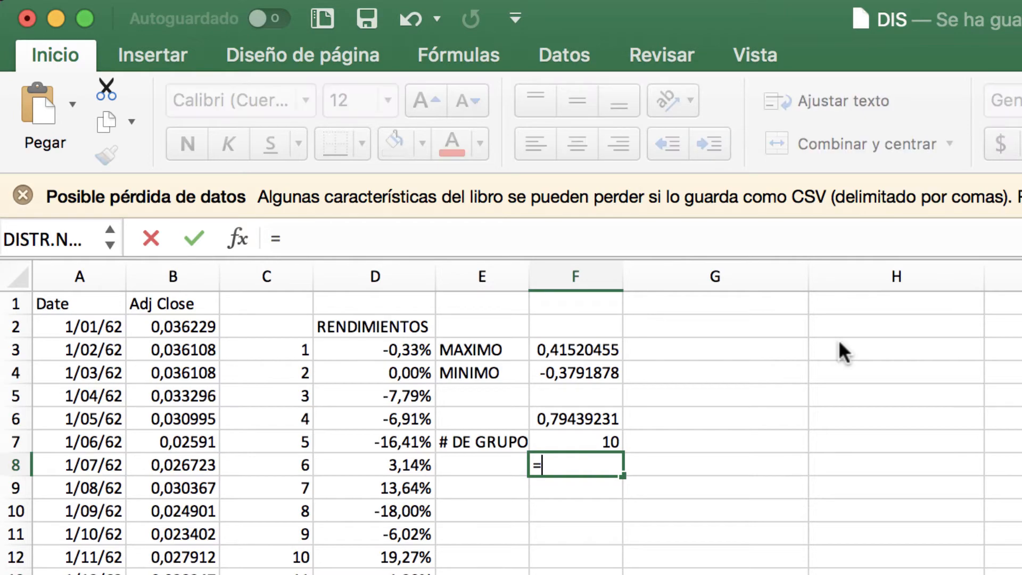
pyautogui.press('Up')
pyautogui.press('Up')
pyautogui.write('/')
pyautogui.press('Up')
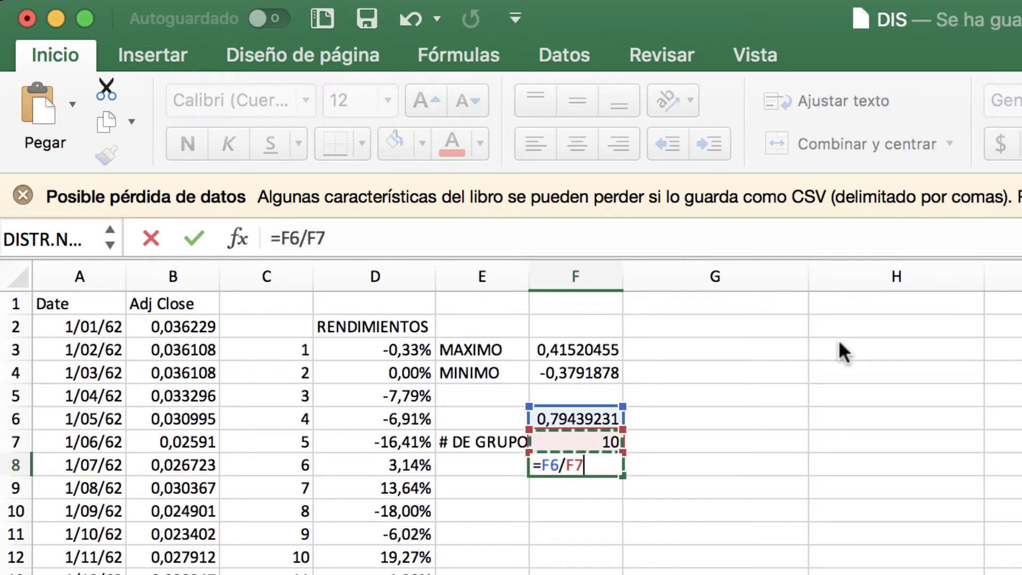
pyautogui.press('Return')
pyautogui.press('Up')
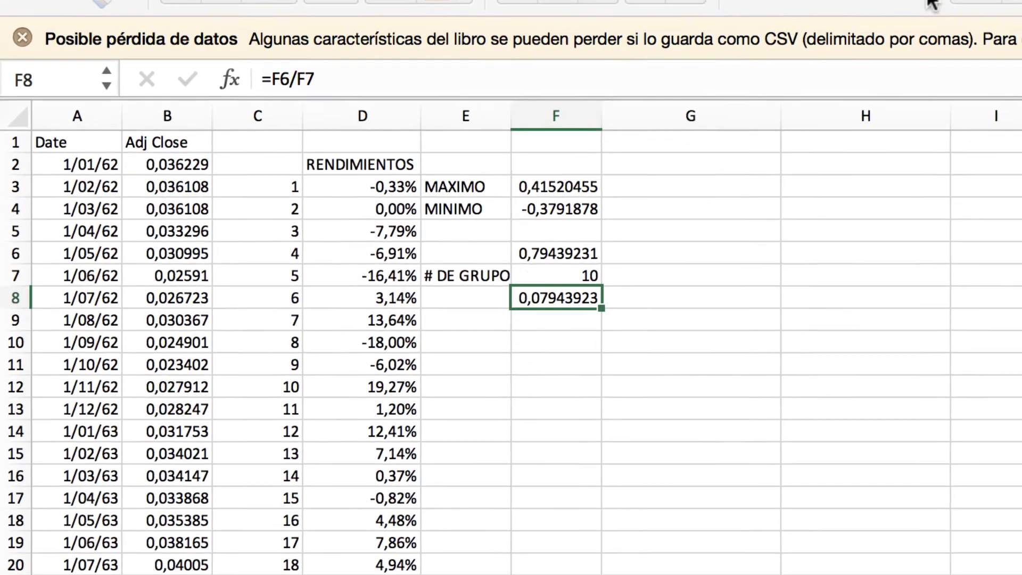
pyautogui.press('super+shift+5')
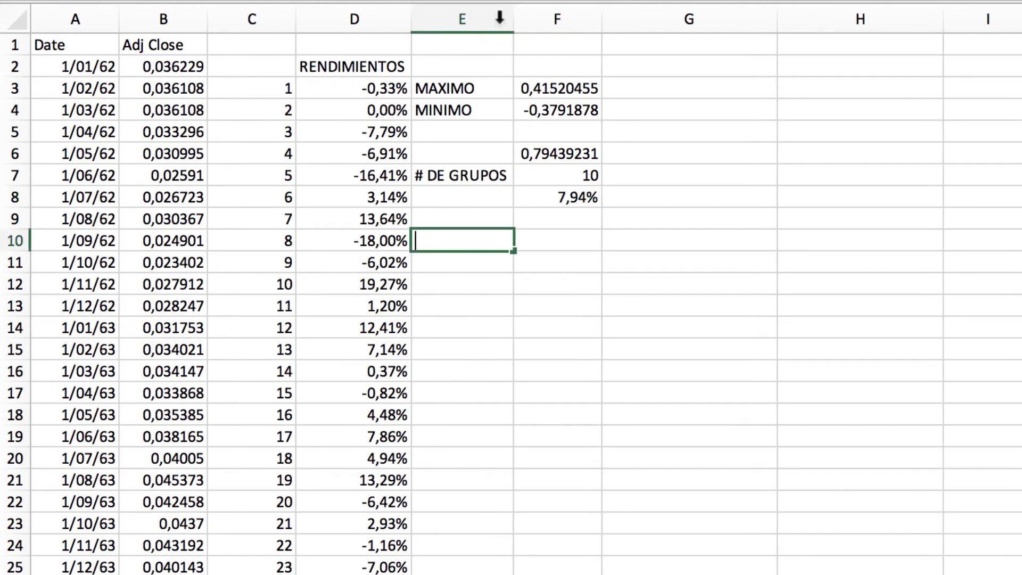
# - Label E10 GRUPOS and start the group limits in E11 with =F3, formatted as a percentage with two decimals
pyautogui.write('GRUPOS')
pyautogui.press('Return')
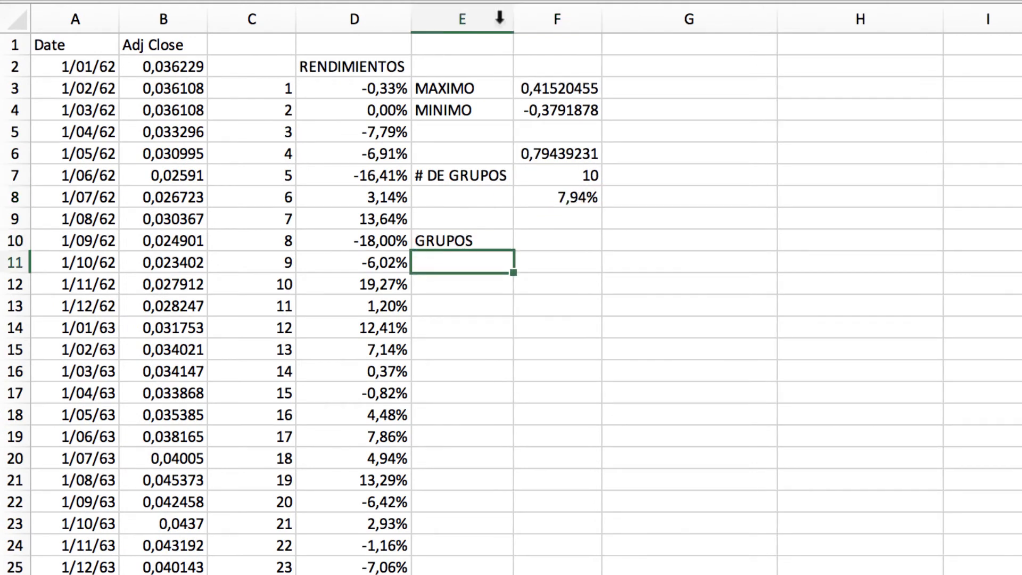
pyautogui.write('=F3')
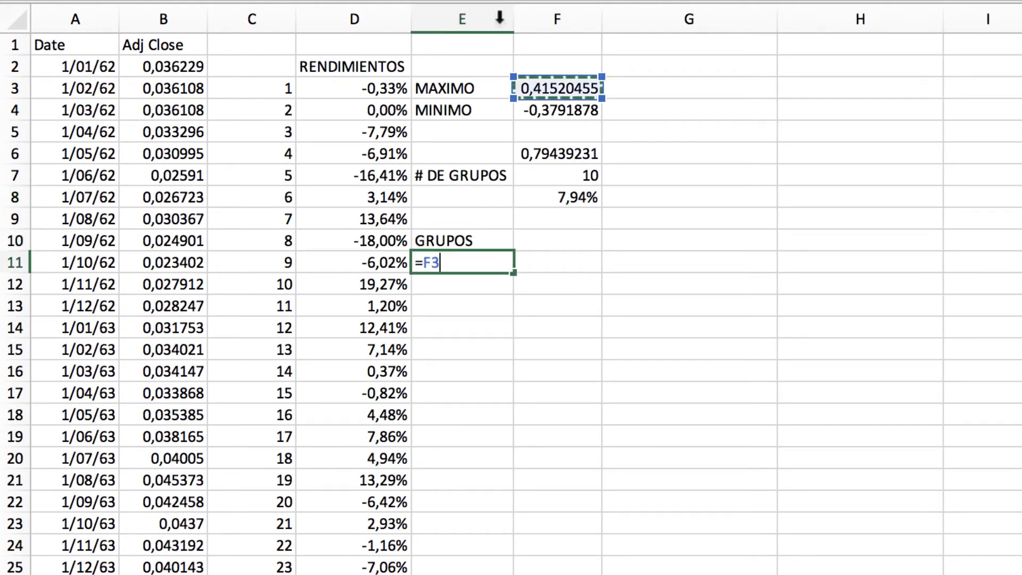
pyautogui.press('Return')
pyautogui.press('Up')
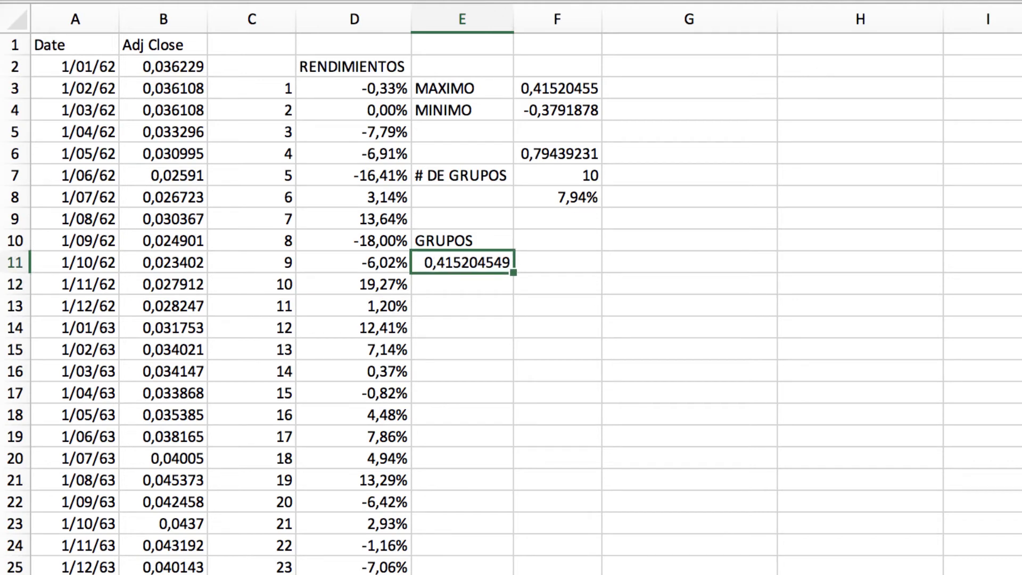
# - Calculate the second group limit in E12 with =E11-$F$8, keeping the group width as an absolute reference
pyautogui.click(461, 278)
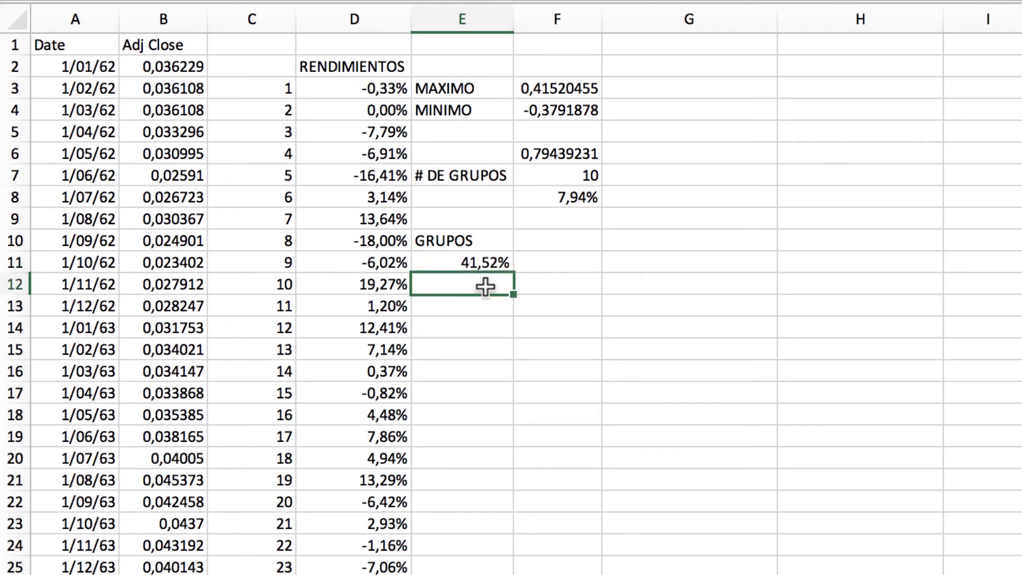
pyautogui.write('=')
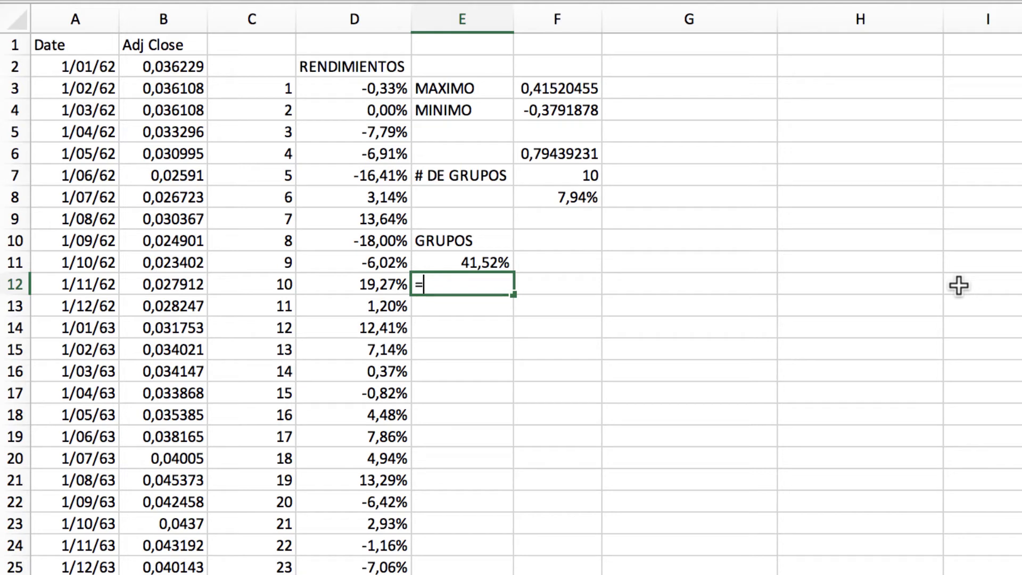
pyautogui.press('Up')
pyautogui.write('-')
pyautogui.press('Up')
pyautogui.press('Up')
pyautogui.press('Up')
pyautogui.press('Up')
pyautogui.press('Right')
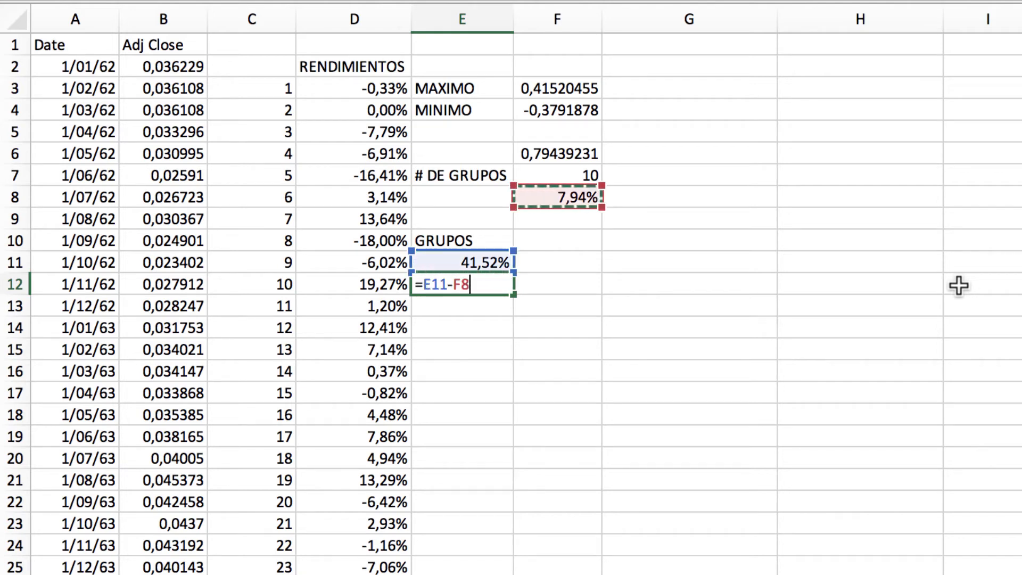
pyautogui.press('super+t')
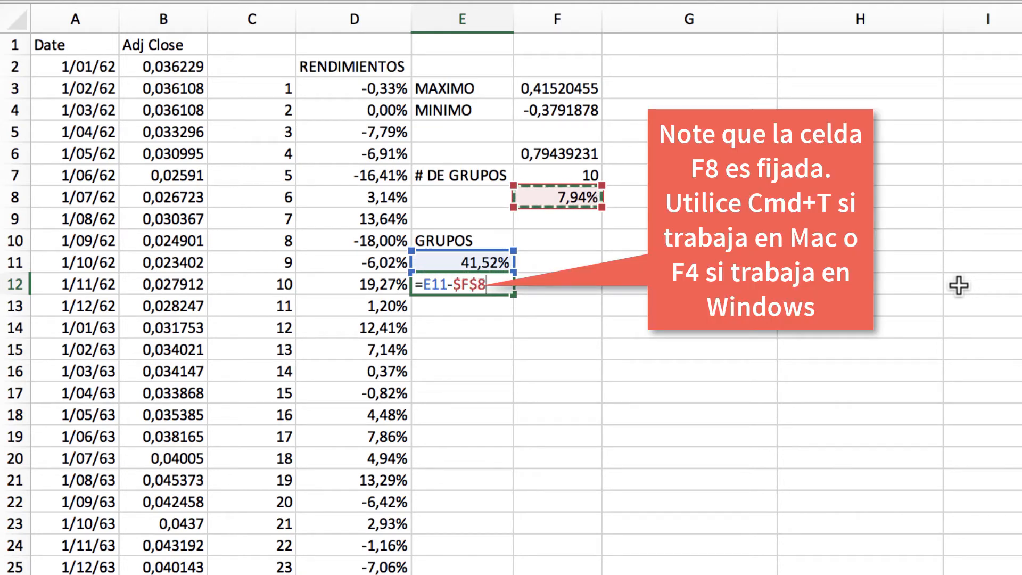
pyautogui.press('Return')
pyautogui.press('Up')
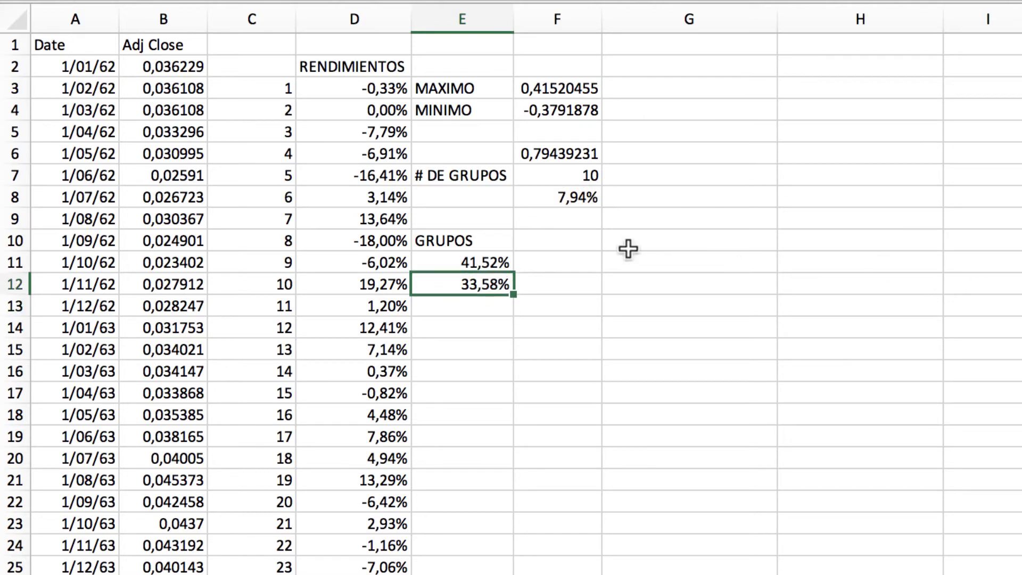
# - Fill the E12 formula down through E21 and clear the extra value in E22
pyautogui.moveTo(513, 295); pyautogui.dragTo(510, 462)
pyautogui.moveTo(509, 500); pyautogui.dragTo(509, 504)
pyautogui.click(481, 503)
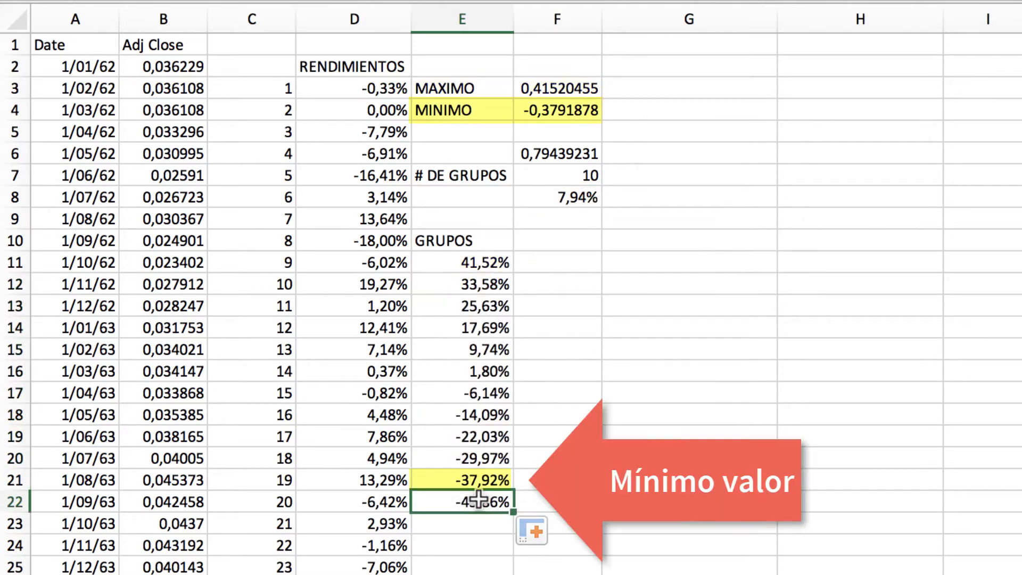
pyautogui.press('Delete')
# - Format the maximum and minimum in F3:F4 as percentages with two decimals
pyautogui.moveTo(572, 90); pyautogui.dragTo(565, 111)
pyautogui.hotkey('ctrl', 'shift', '5')
pyautogui.hotkey('alt', 'h')
pyautogui.press('0')
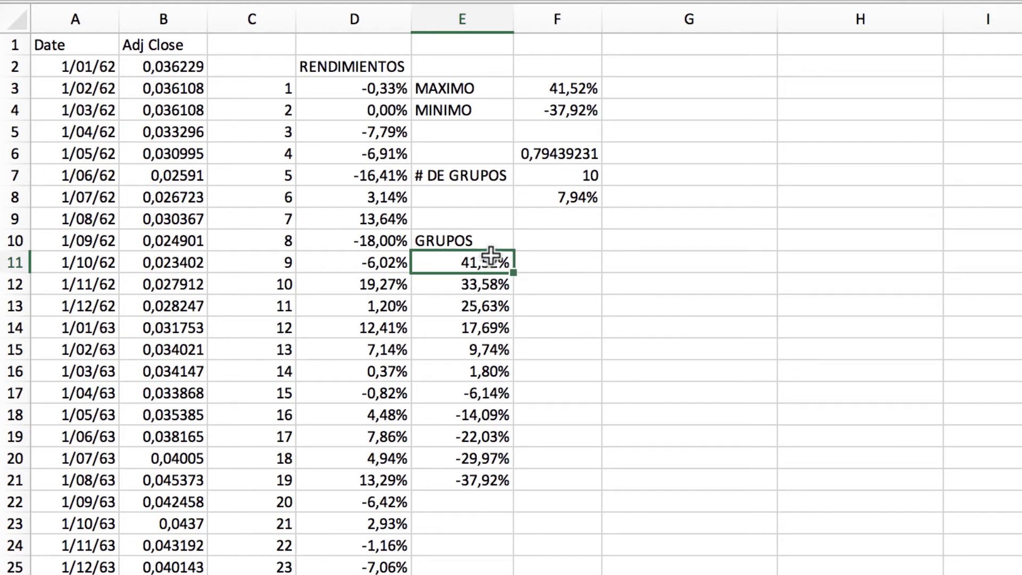
# - Count the returns per group by entering =FRECUENCIA(DATOS;E11:E21) as an array formula across F11:F21
pyautogui.moveTo(489, 261); pyautogui.dragTo(491, 282)
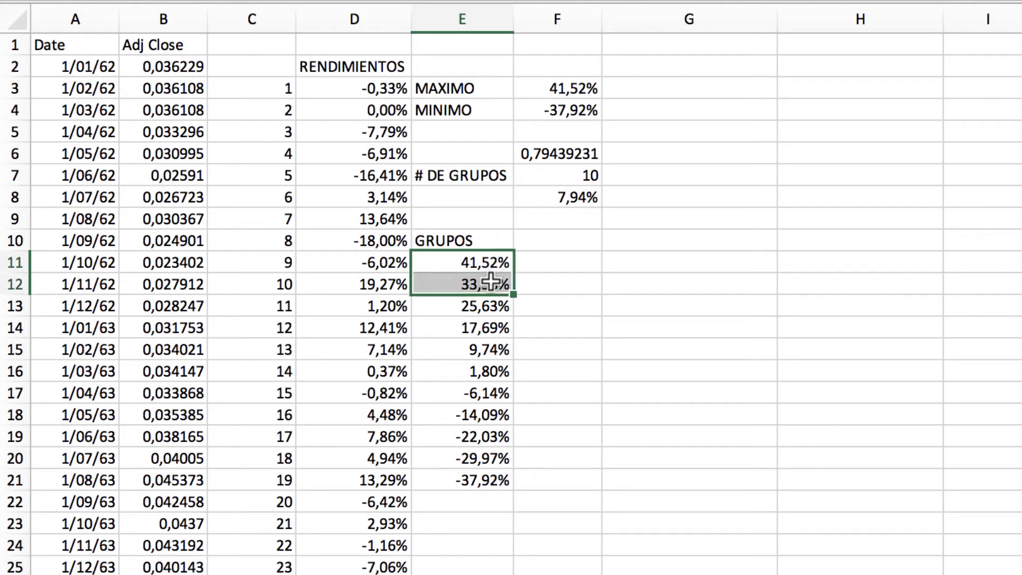
pyautogui.click(572, 263)
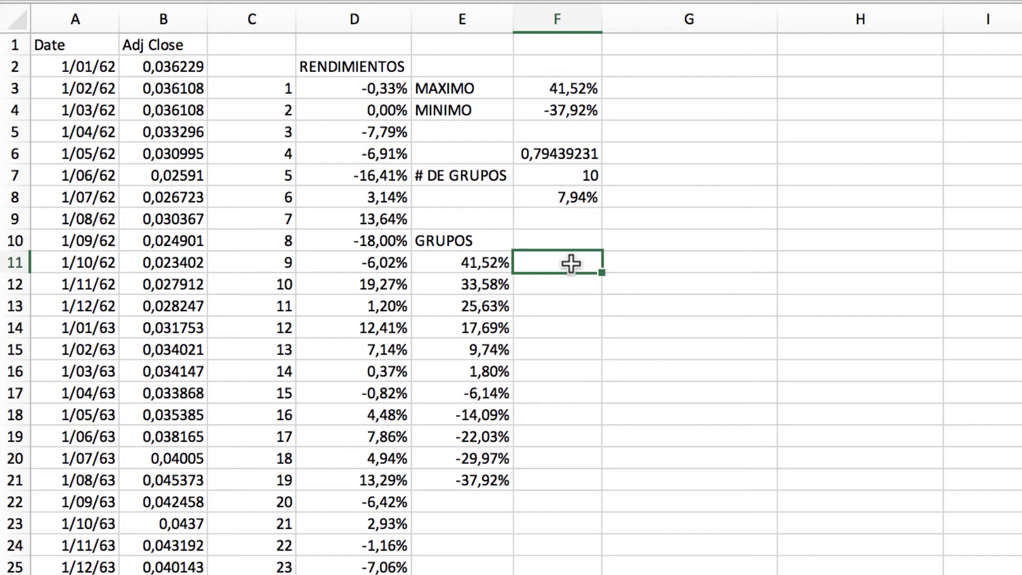
pyautogui.moveTo(572, 263); pyautogui.dragTo(575, 474)
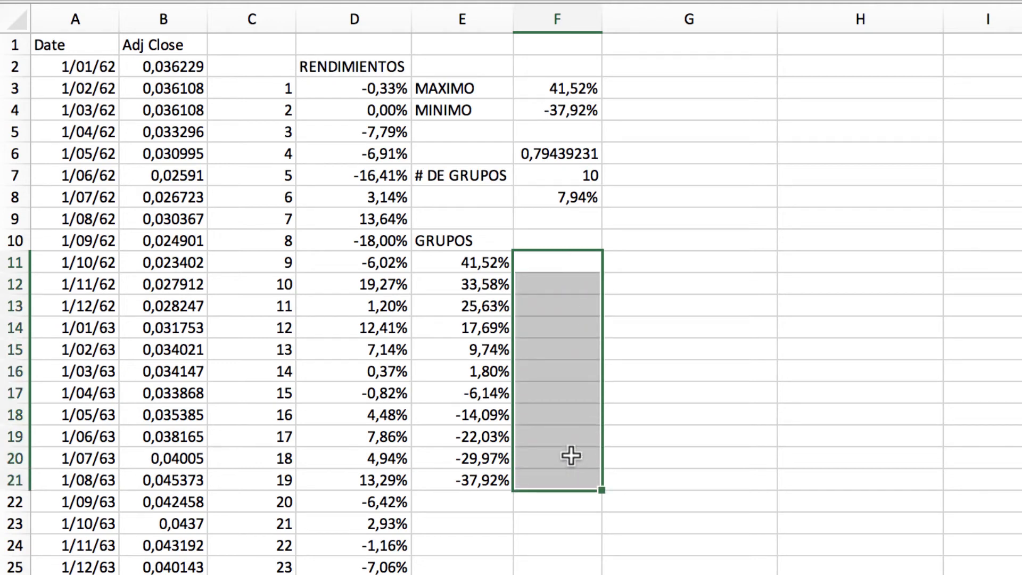
pyautogui.write('RECUENCIA')
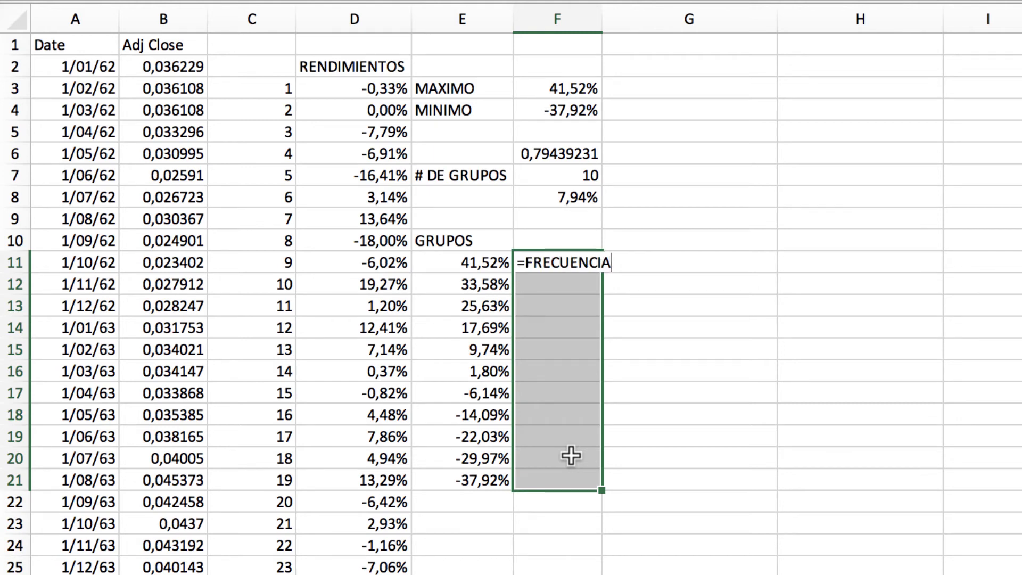
pyautogui.write('(')
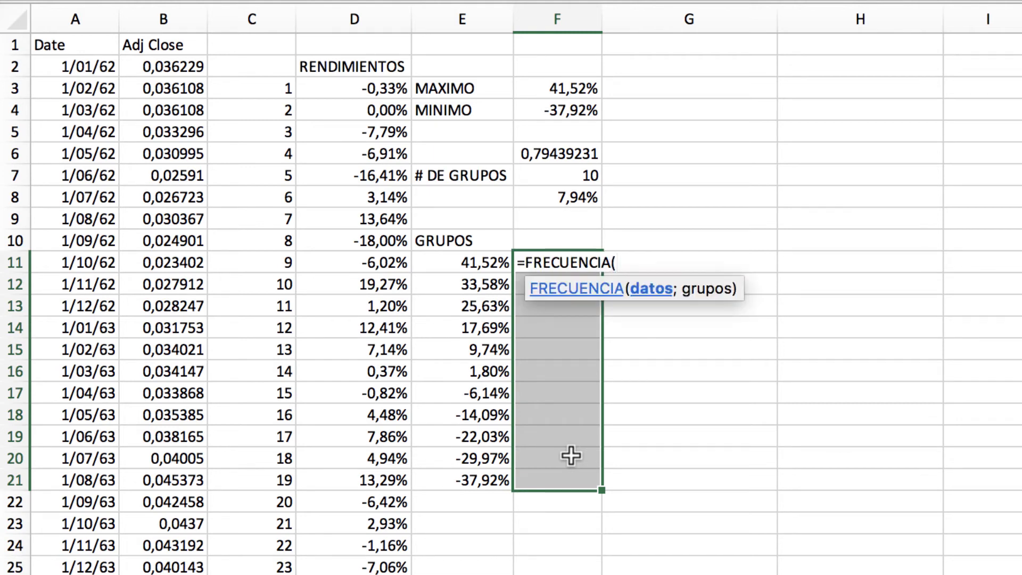
pyautogui.write('DATOS')
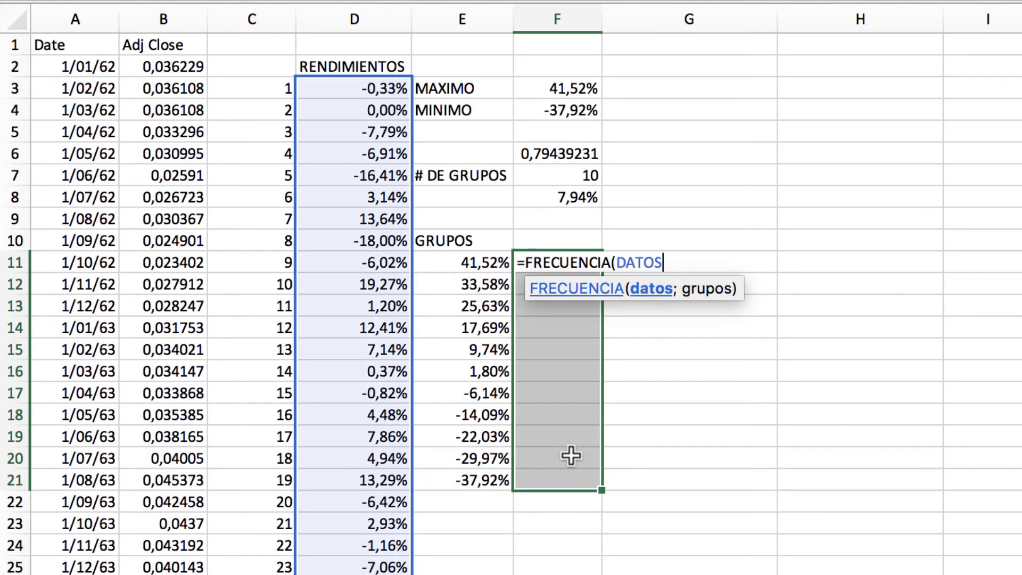
pyautogui.write(';')
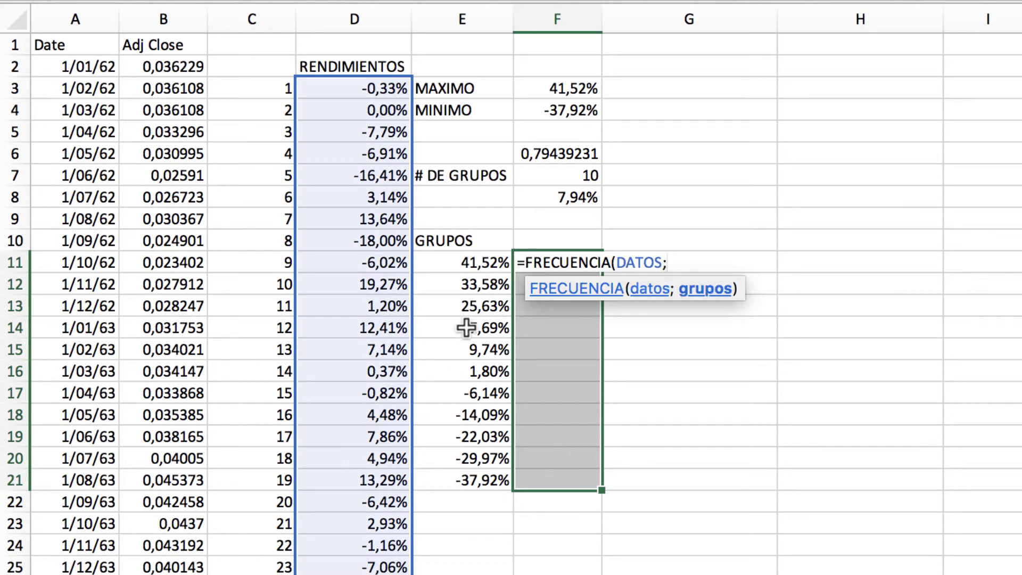
pyautogui.moveTo(474, 262); pyautogui.dragTo(482, 482)
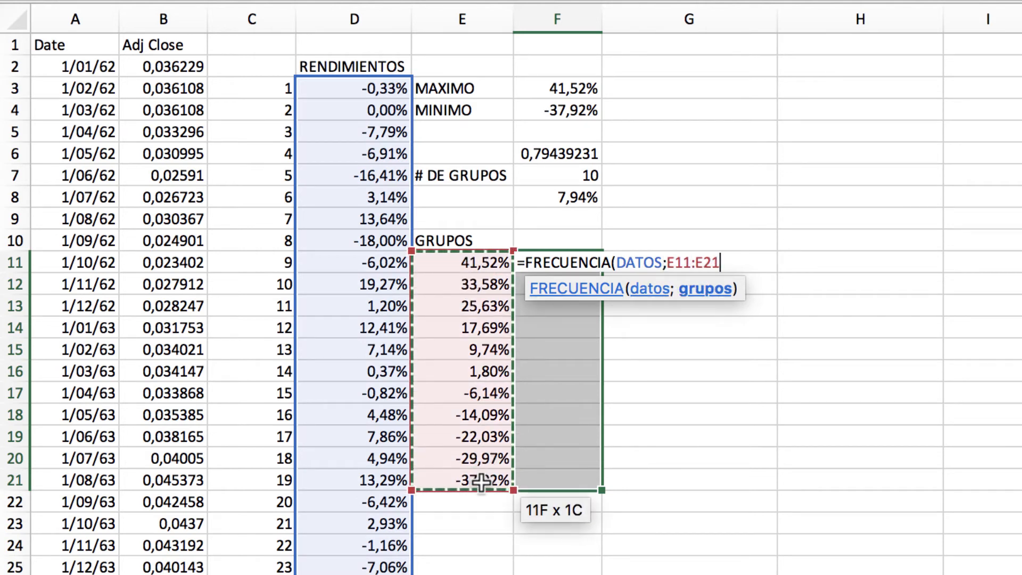
pyautogui.write(')')
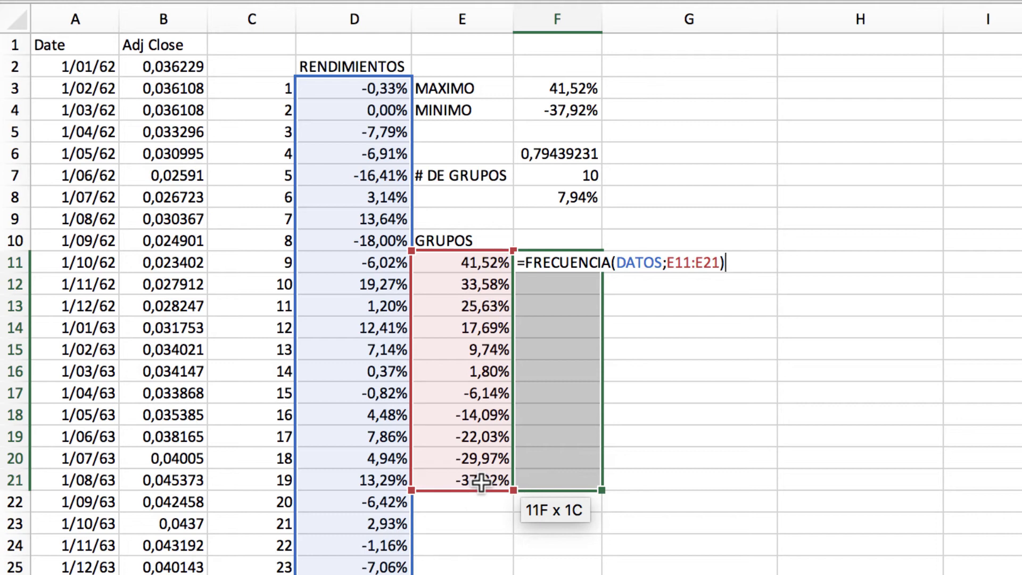
pyautogui.hotkey('ctrl', 'shift', 'Return')
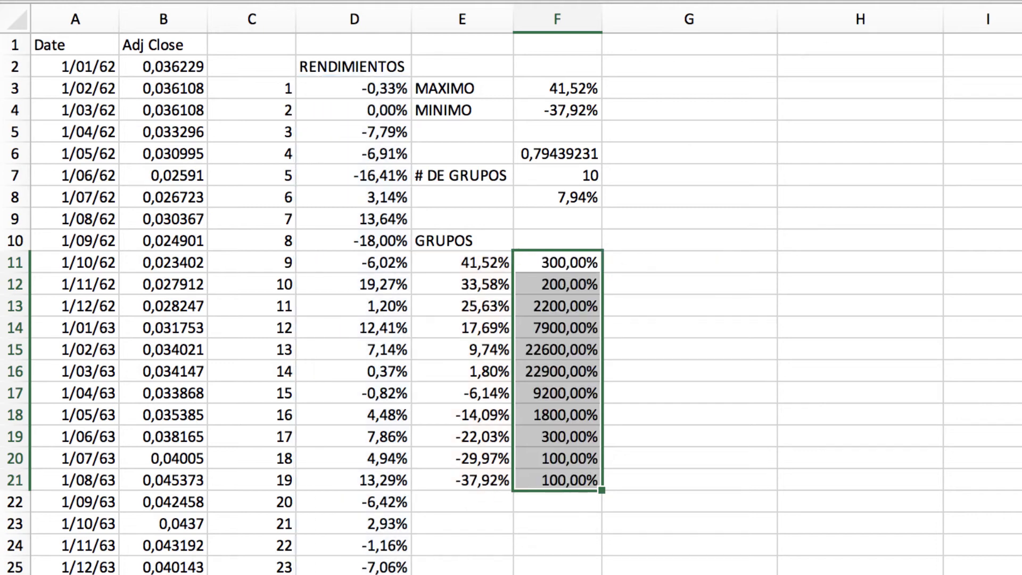
# - Show F11:F21 as whole numbers and title F10 FRECUENCIA ABSOLUTA, with wrapped, centred text and a slightly wider column F
pyautogui.click(568, 240)
pyautogui.write('FRECUENCI')
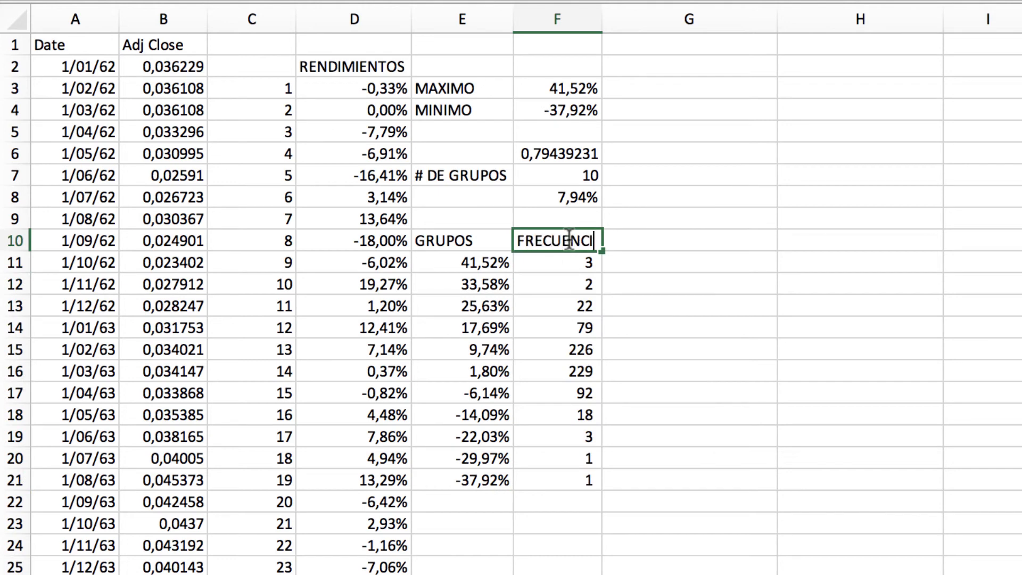
pyautogui.write('A ABSOLUTA')
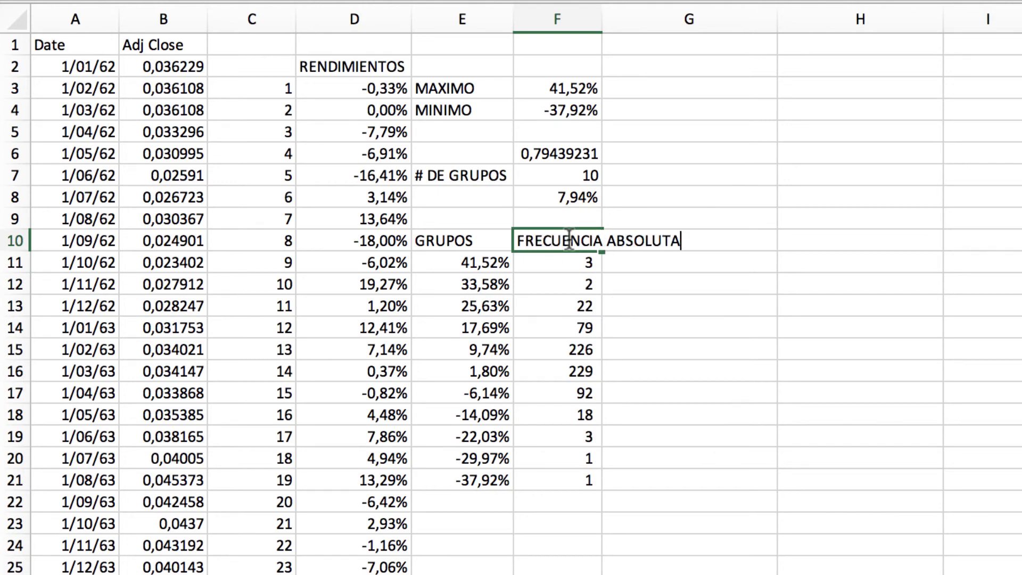
pyautogui.press('Return')
pyautogui.click(569, 241)
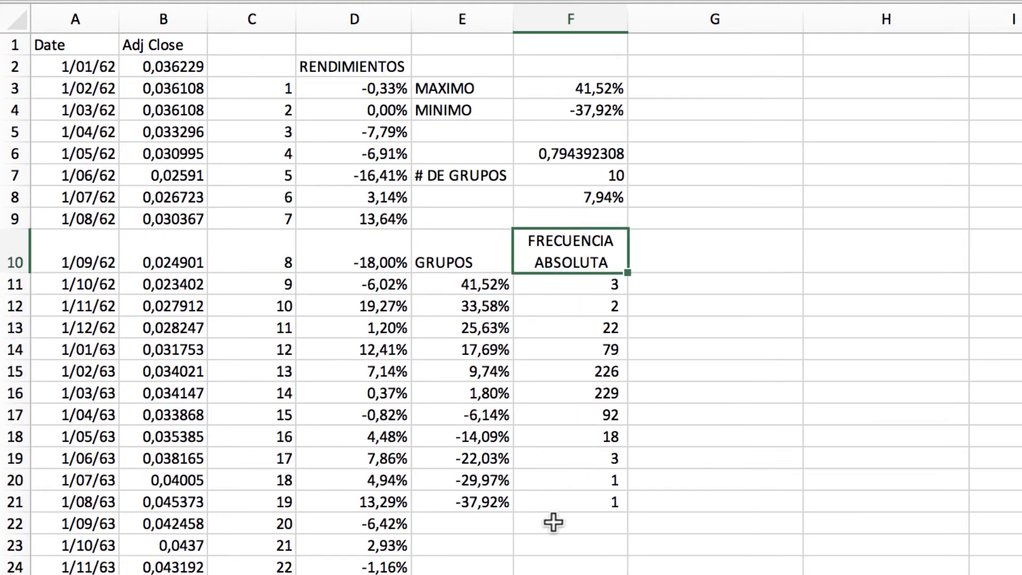
# - Total the absolute frequencies in F22 with =SUMA(F11:F21)
pyautogui.click(555, 520)
pyautogui.write('=SU')
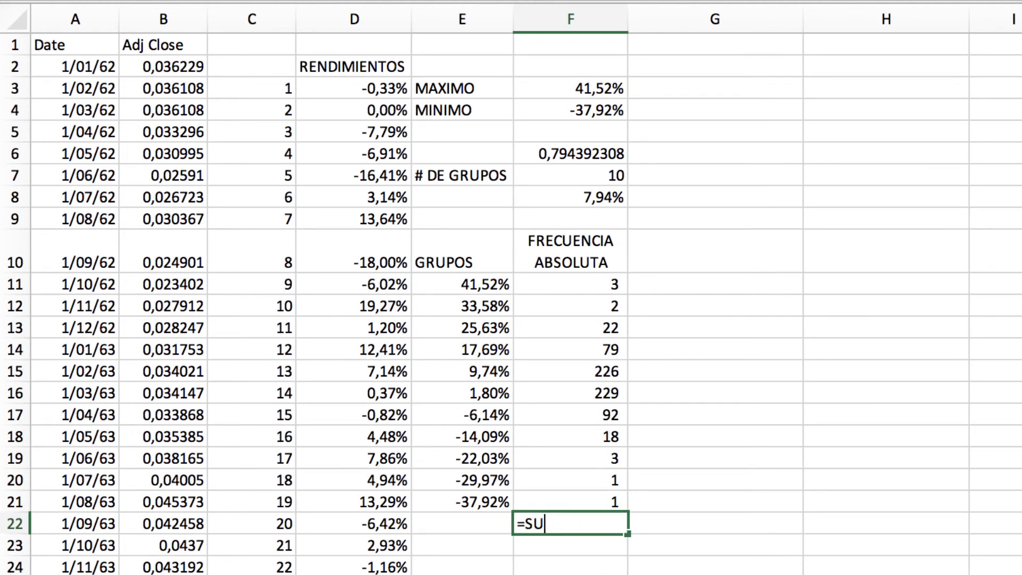
pyautogui.write('MA(')
pyautogui.press('Up')
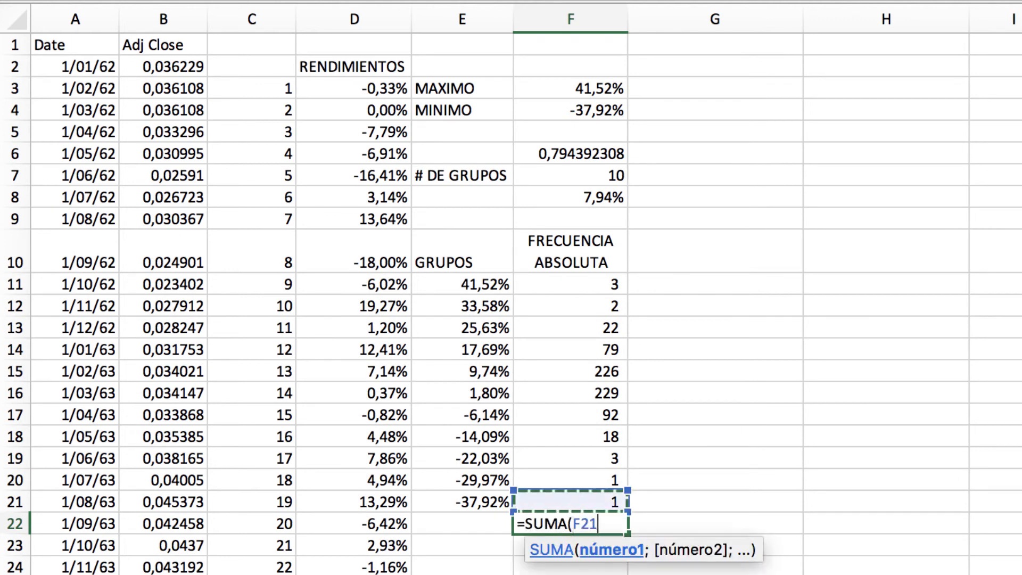
pyautogui.hotkey('shift', 'Up')
pyautogui.hotkey('shift', 'Up')
pyautogui.hotkey('shift', 'Up')
pyautogui.hotkey('shift', 'Up')
pyautogui.hotkey('shift', 'Up')
pyautogui.hotkey('shift', 'Up')
pyautogui.hotkey('shift', 'Up')
pyautogui.hotkey('shift', 'Up')
pyautogui.hotkey('shift', 'Up')
pyautogui.hotkey('shift', 'Up')
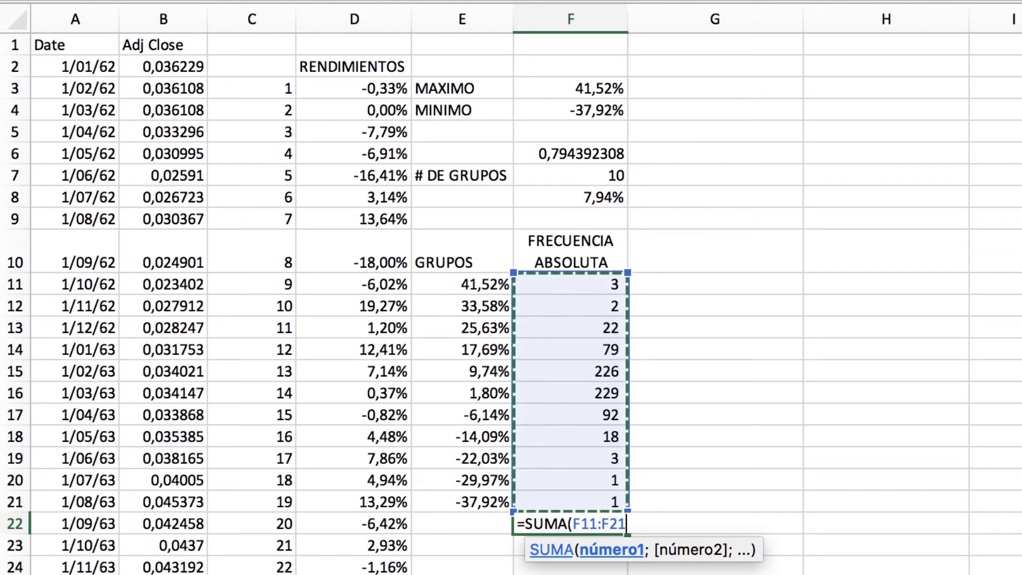
pyautogui.write(')')
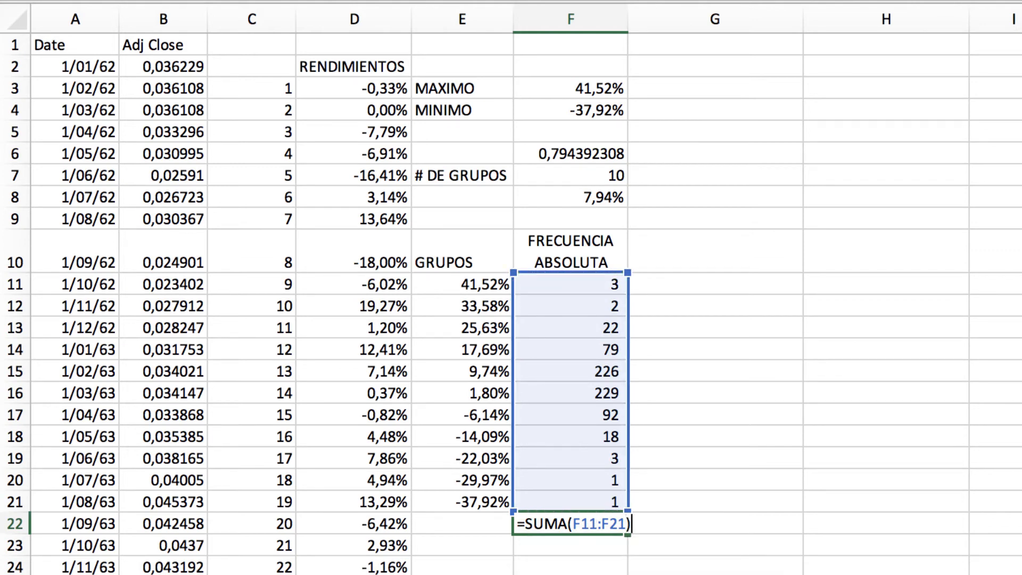
pyautogui.press('Return')
pyautogui.click(596, 519)
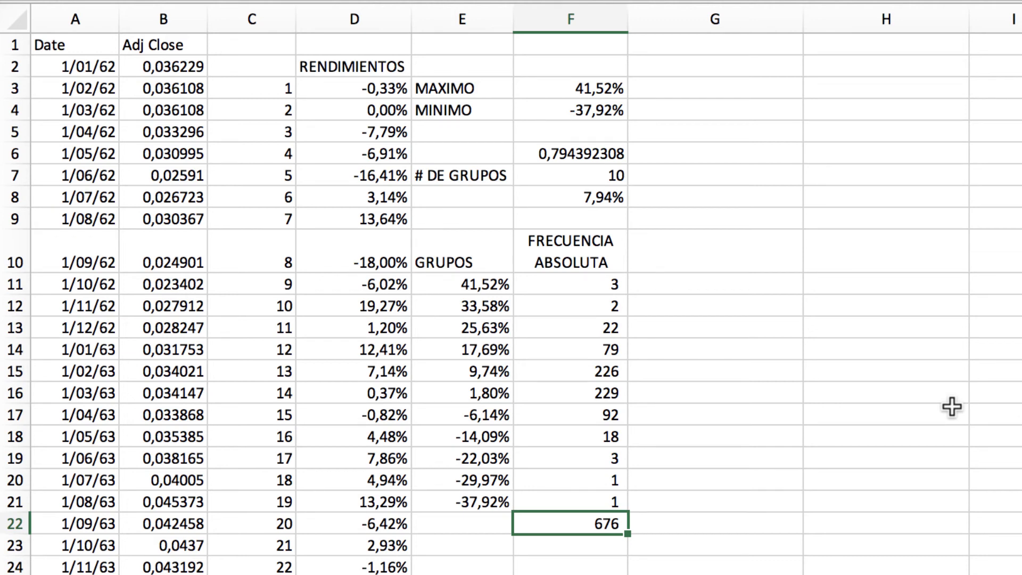
# - Title G10 FRECUENCIA RELATIVA with wrapped, centred text and narrow column G
pyautogui.click(718, 248)
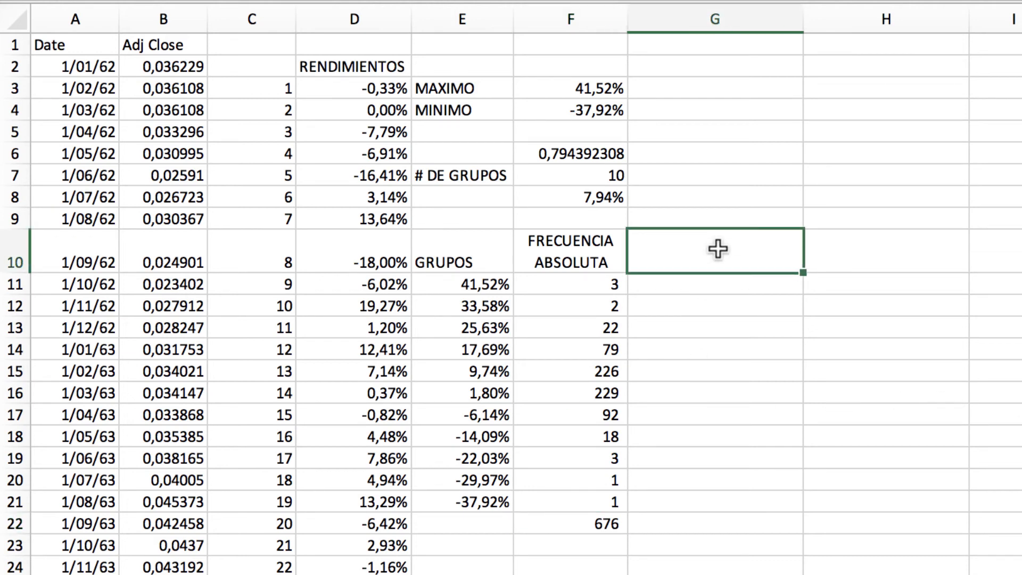
pyautogui.write('FRECUENCIA RELATIVA')
pyautogui.press('Return')
pyautogui.click(790, 256)
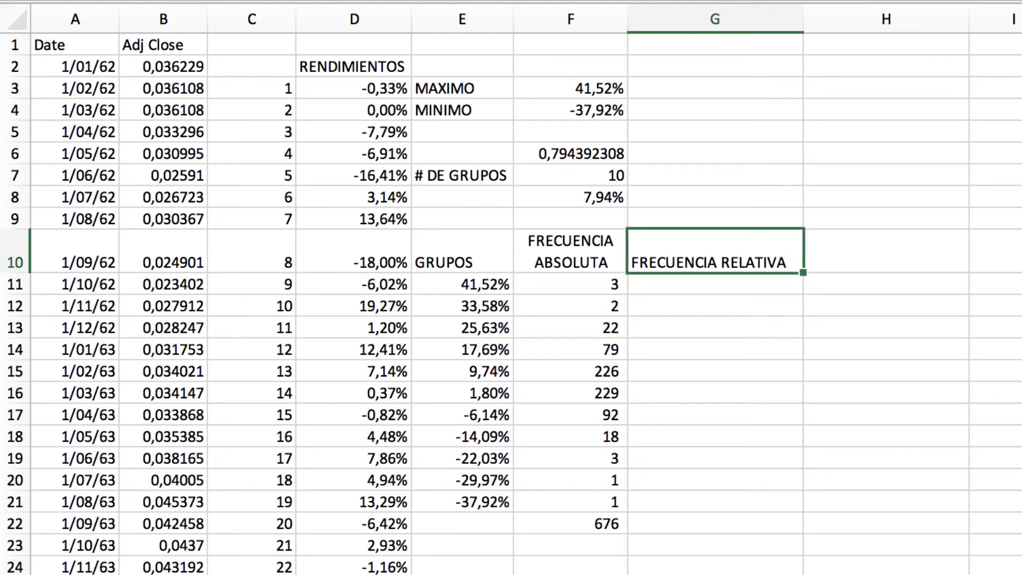
pyautogui.moveTo(803, 16); pyautogui.dragTo(757, 18)
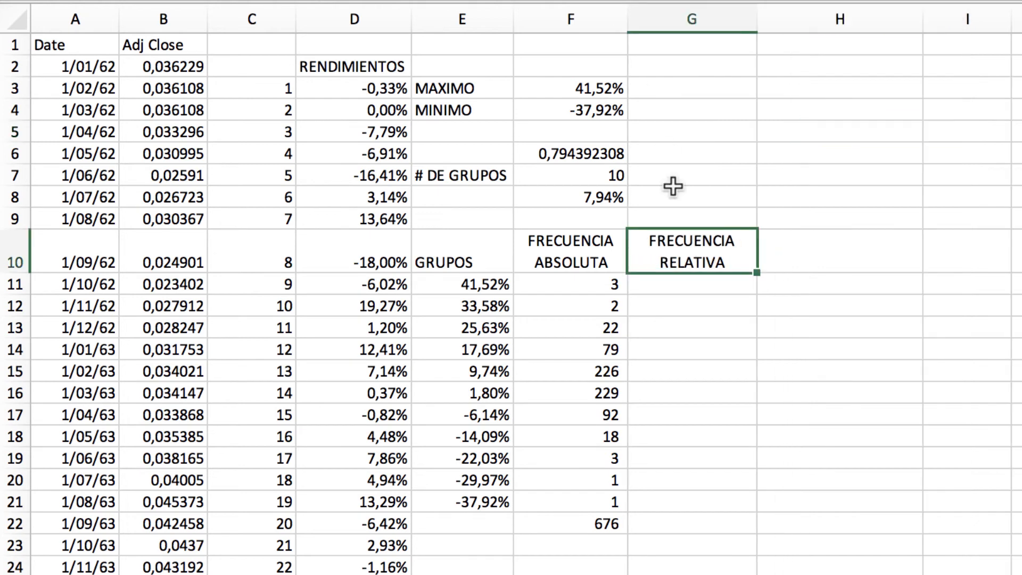
# - Calculate the relative frequencies with =F11/$F$22 in G11 and fill the formula down to G21
pyautogui.press('Return')
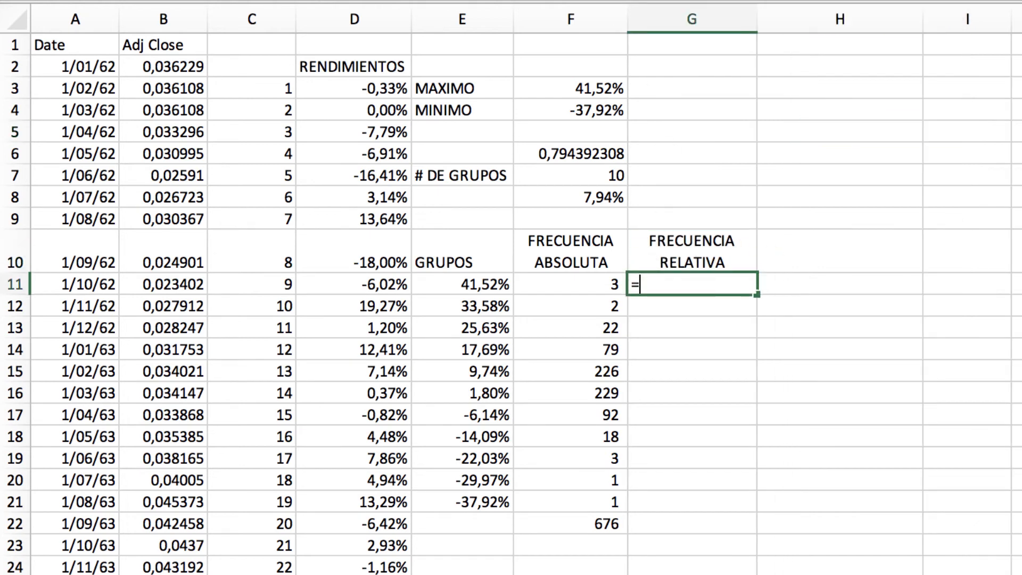
pyautogui.write('=')
pyautogui.press('Left')
pyautogui.write('/')
pyautogui.click(578, 524)
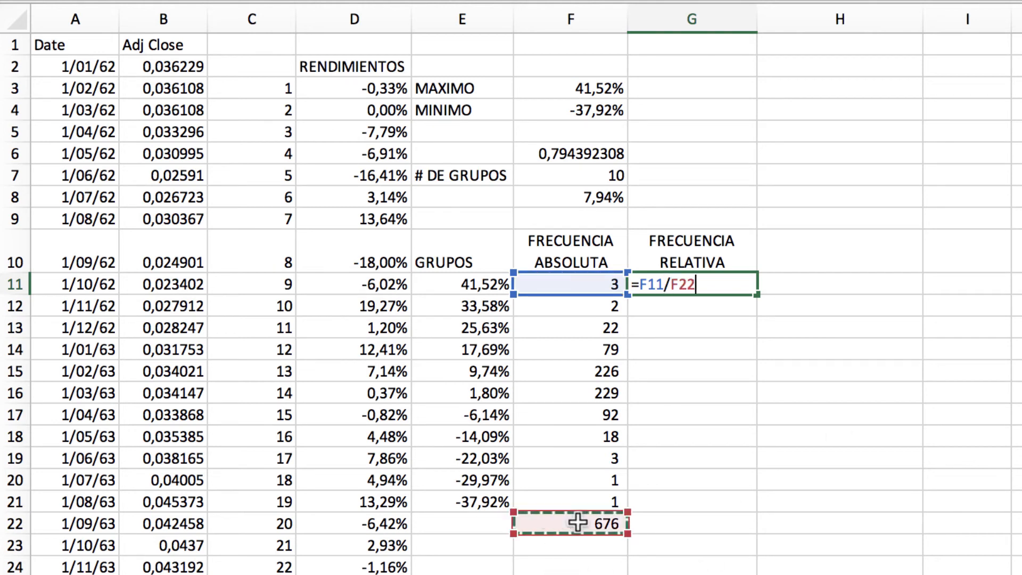
pyautogui.press('F4')
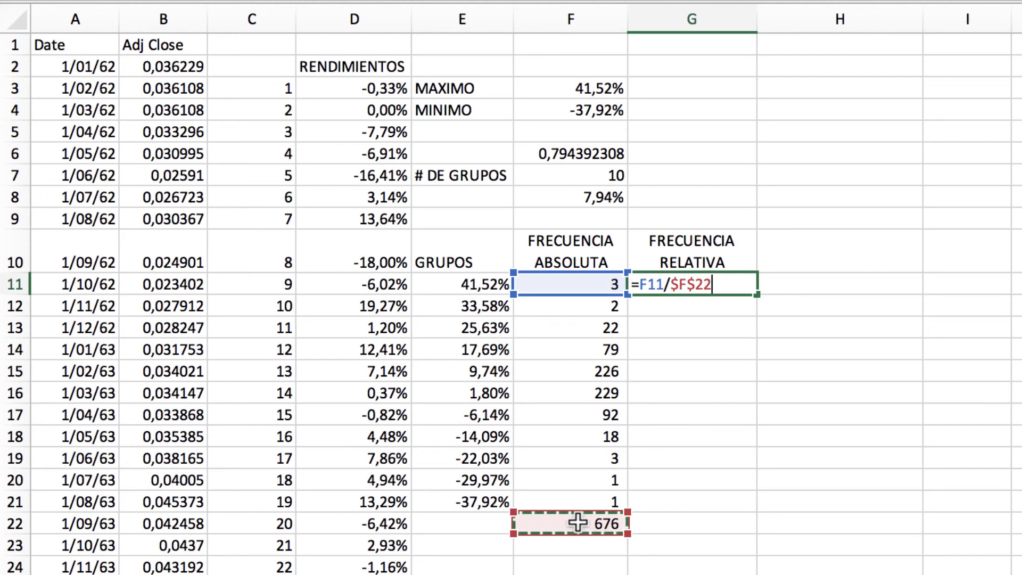
pyautogui.hotkey('ctrl', 'Return')
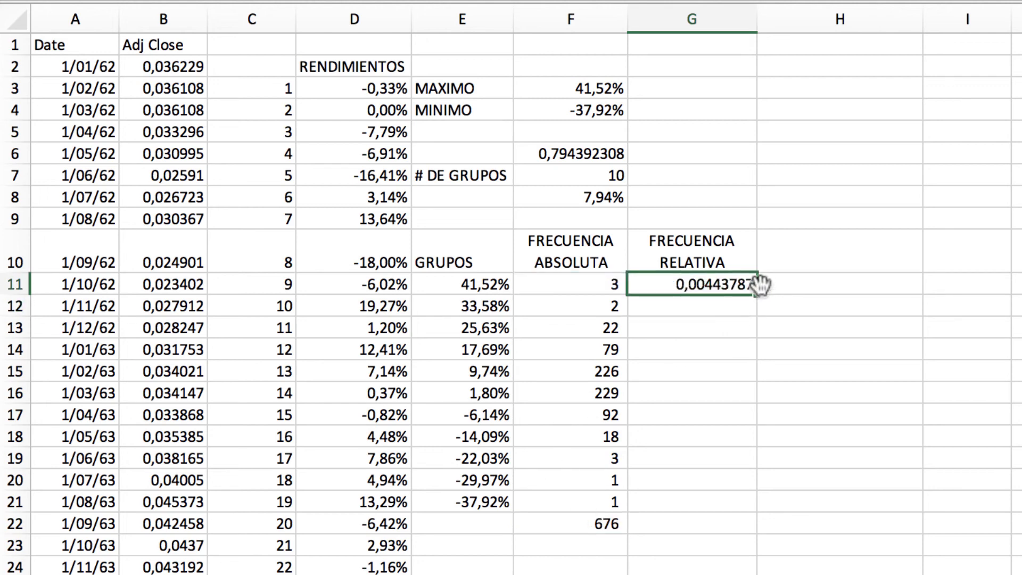
pyautogui.moveTo(756, 292); pyautogui.dragTo(751, 511)
pyautogui.moveTo(852, 357); pyautogui.dragTo(926, 406)
pyautogui.click(926, 407)
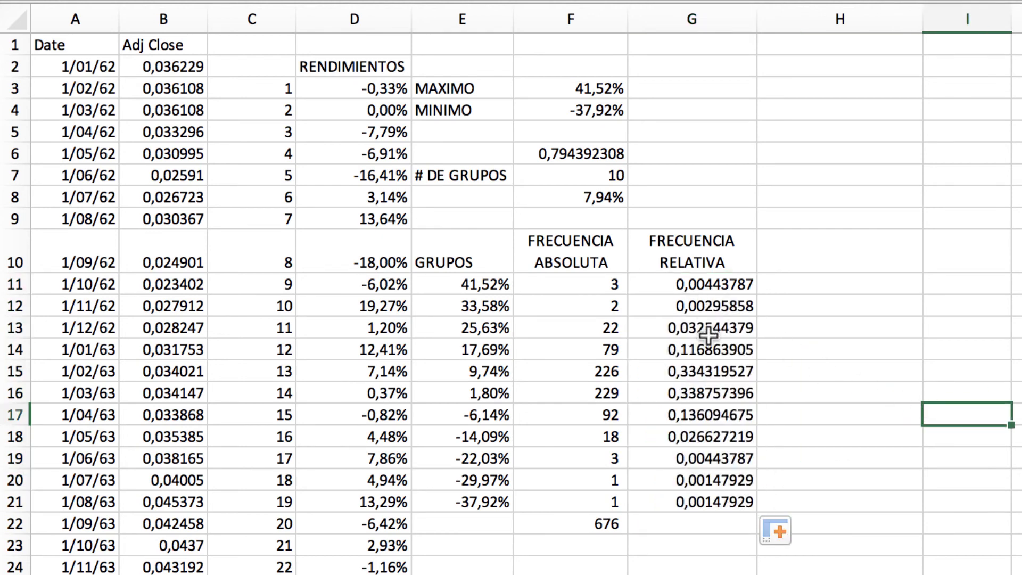
# - Format the relative frequencies in G11:G21 as percentages with two decimals
pyautogui.click(923, 363)
pyautogui.moveTo(693, 285); pyautogui.dragTo(700, 491)
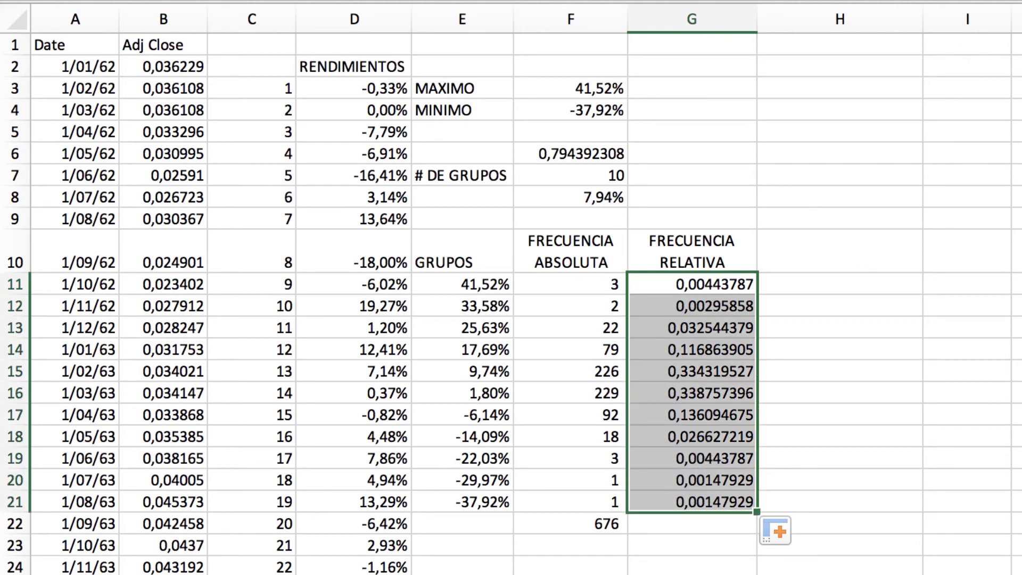
pyautogui.click(947, 1)
pyautogui.click(958, 1)
pyautogui.click(958, 1)
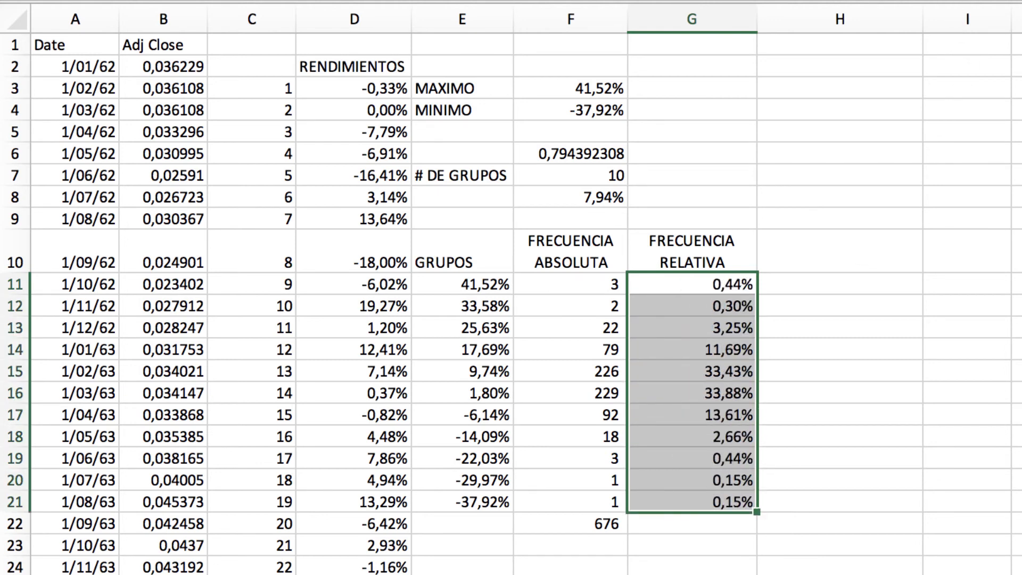
pyautogui.click(877, 292)
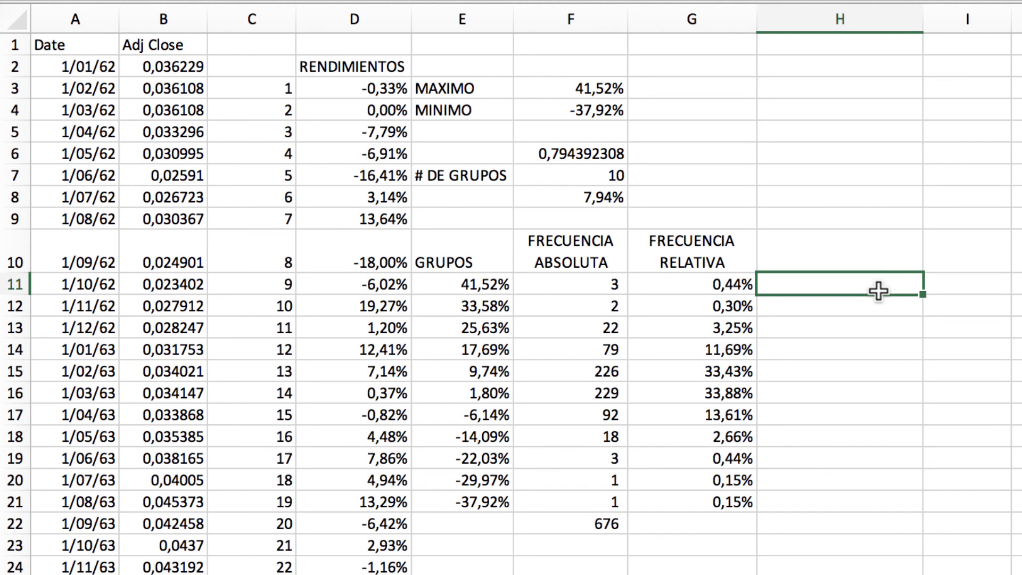
# - Total the relative frequencies in G22 by copying the sum formula from F22, giving =SUMA(G11:G21), and check its range
pyautogui.click(697, 522)
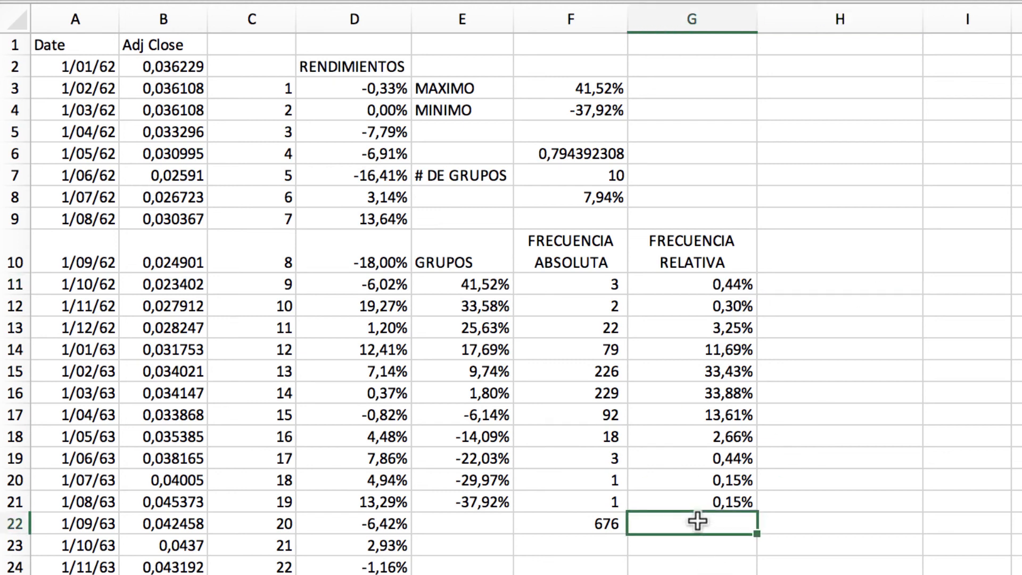
pyautogui.click(595, 524)
pyautogui.moveTo(627, 533); pyautogui.dragTo(697, 530)
pyautogui.doubleClick(689, 524)
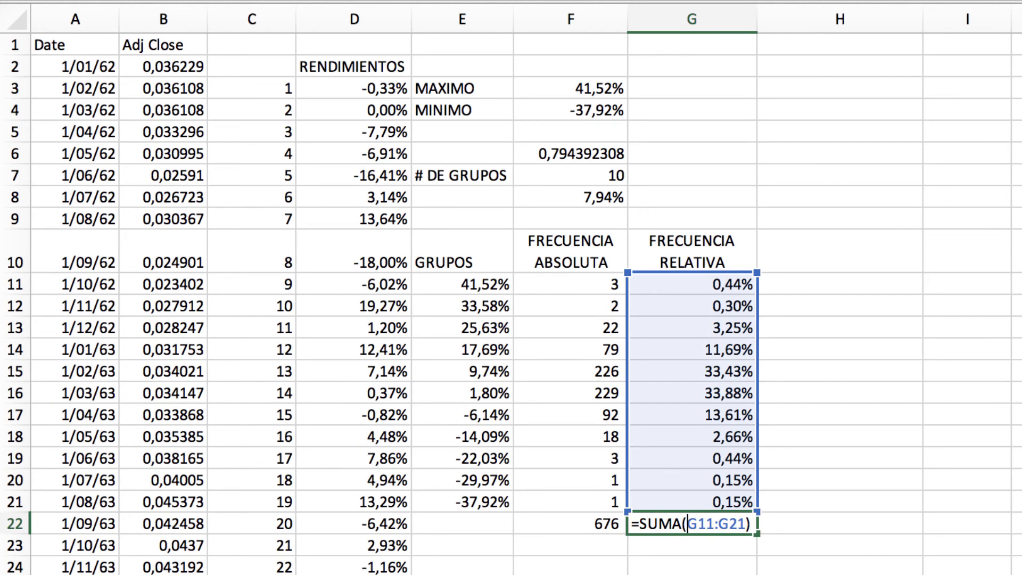
pyautogui.press('Return')
pyautogui.press('Up')
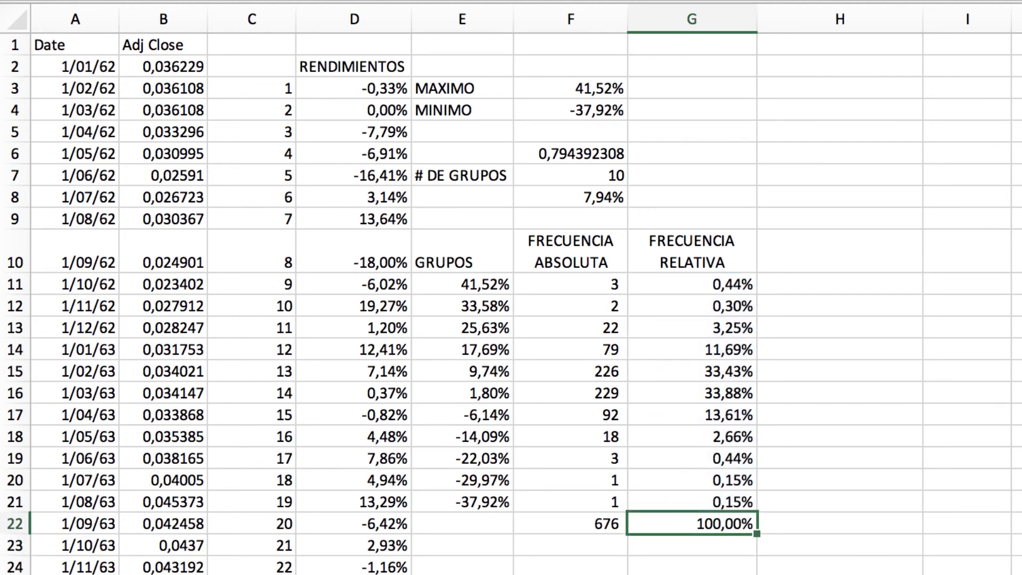
# - Insert a scatter chart with smooth lines and markers from E10:F21 and place it beside the frequency table, starting at column H, row 10
pyautogui.moveTo(462, 252); pyautogui.dragTo(570, 501)
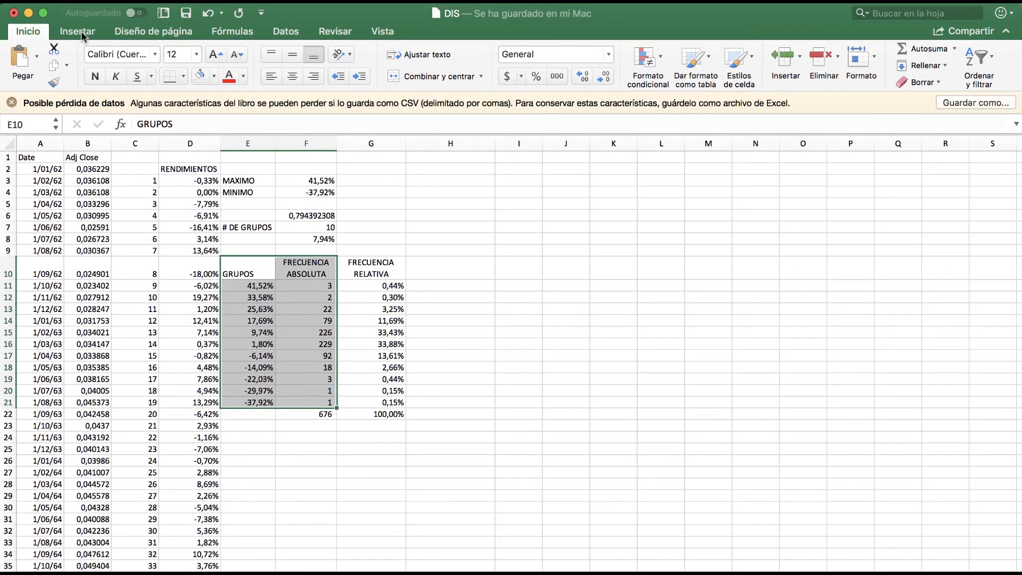
pyautogui.click(81, 31)
pyautogui.click(510, 81)
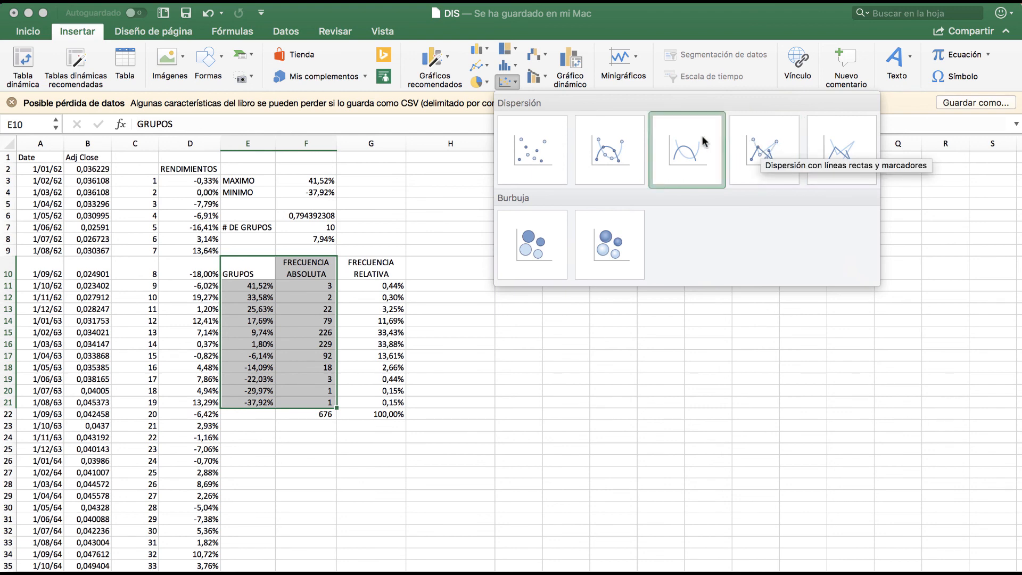
pyautogui.click(617, 146)
pyautogui.moveTo(450, 477); pyautogui.dragTo(472, 271)
pyautogui.click(785, 239)
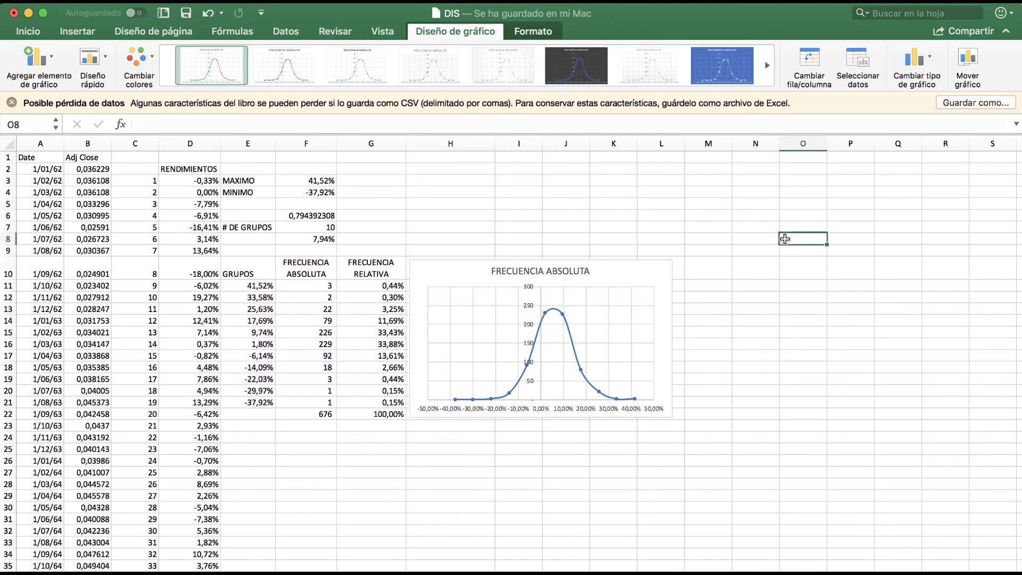
pyautogui.hscroll(1, 608, 322)
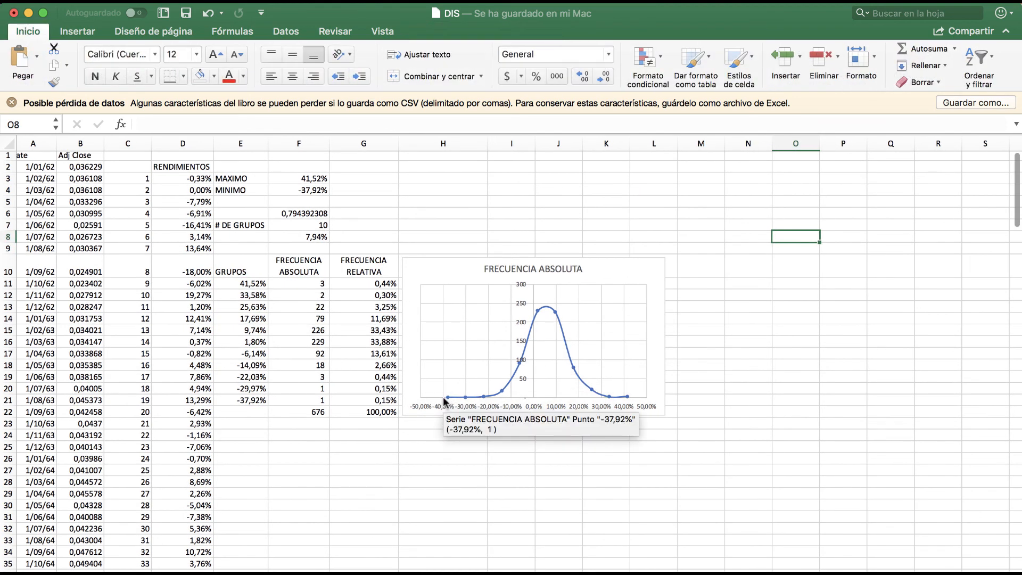